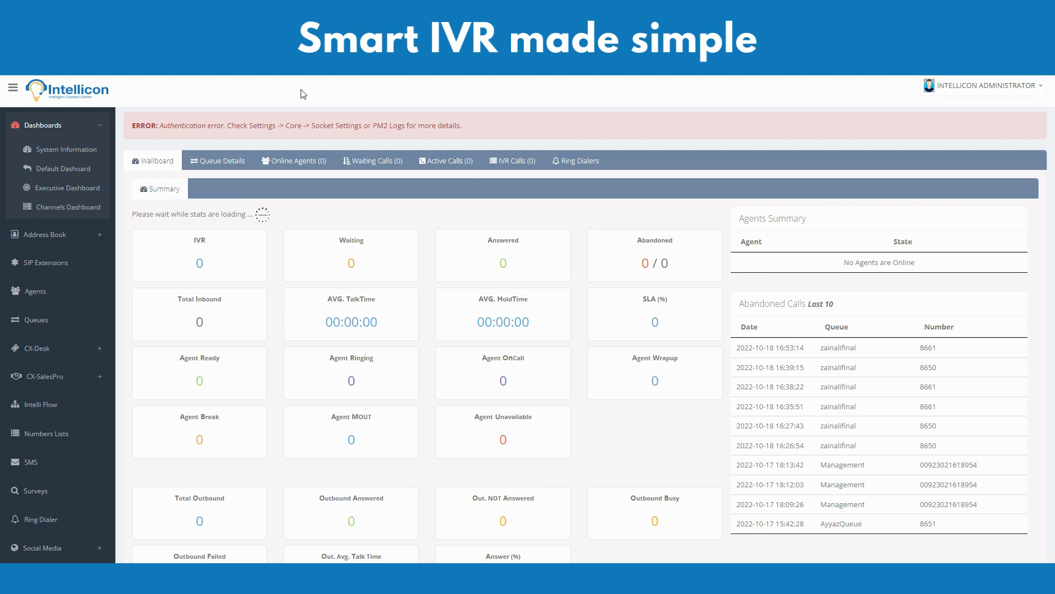
Step: Try to add a new Intelliflow named demo_ivr with the description "for testing purpose"
left_click(42, 413)
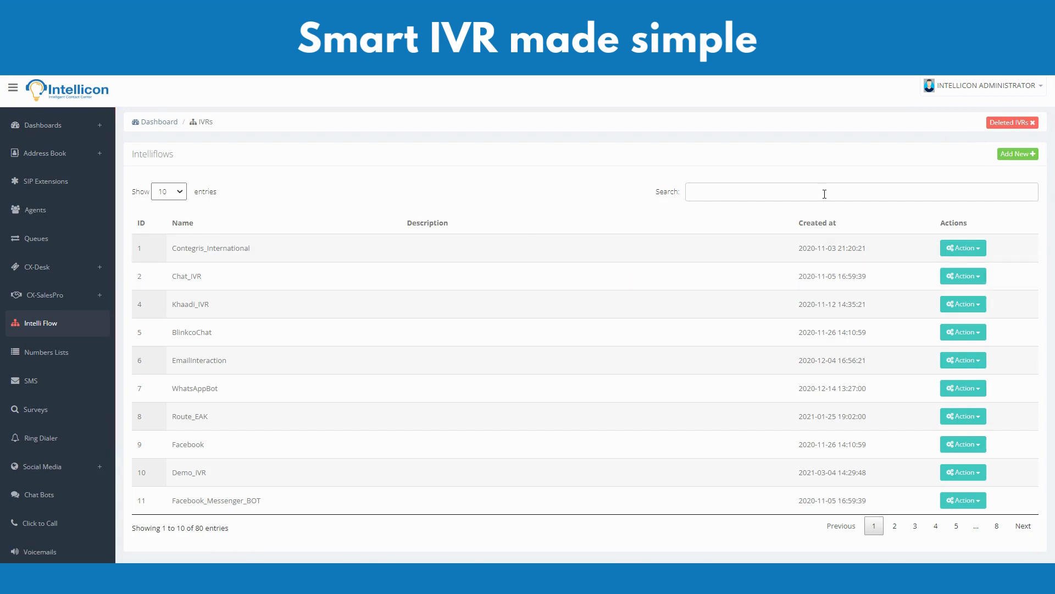
left_click(1018, 155)
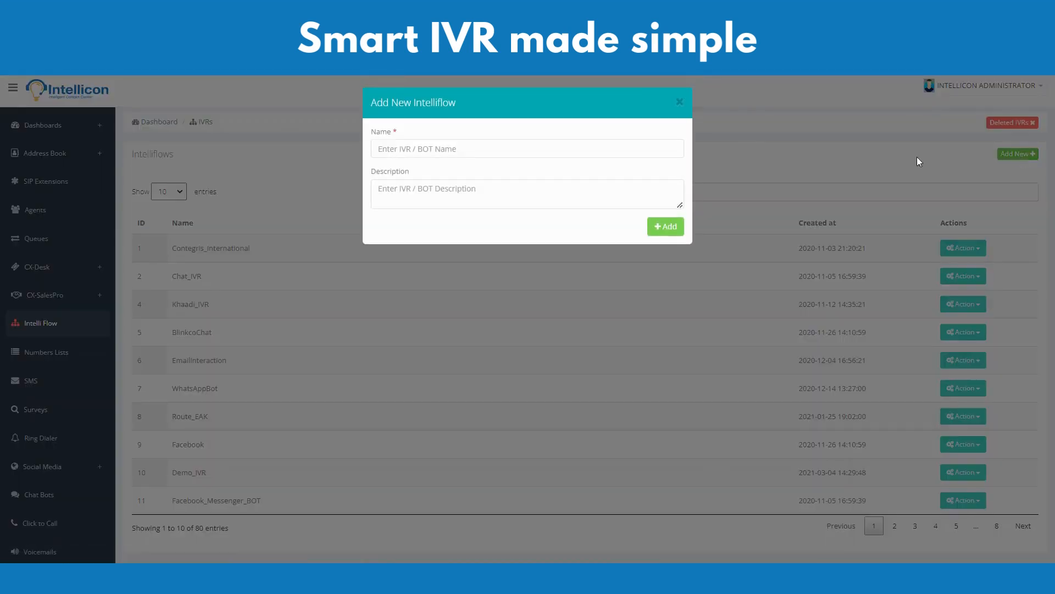
left_click(487, 152)
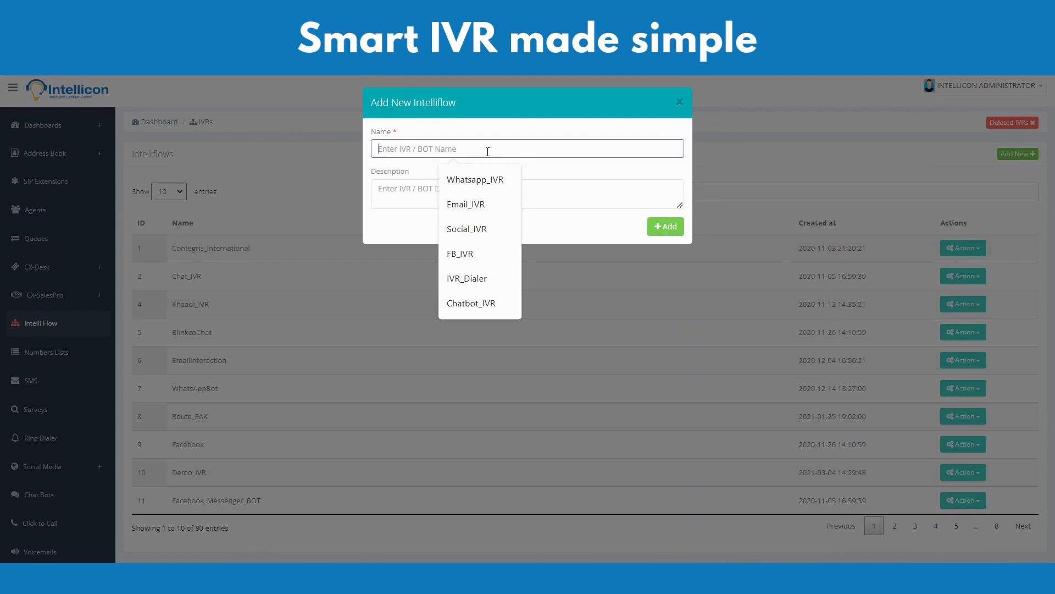
type("demo")
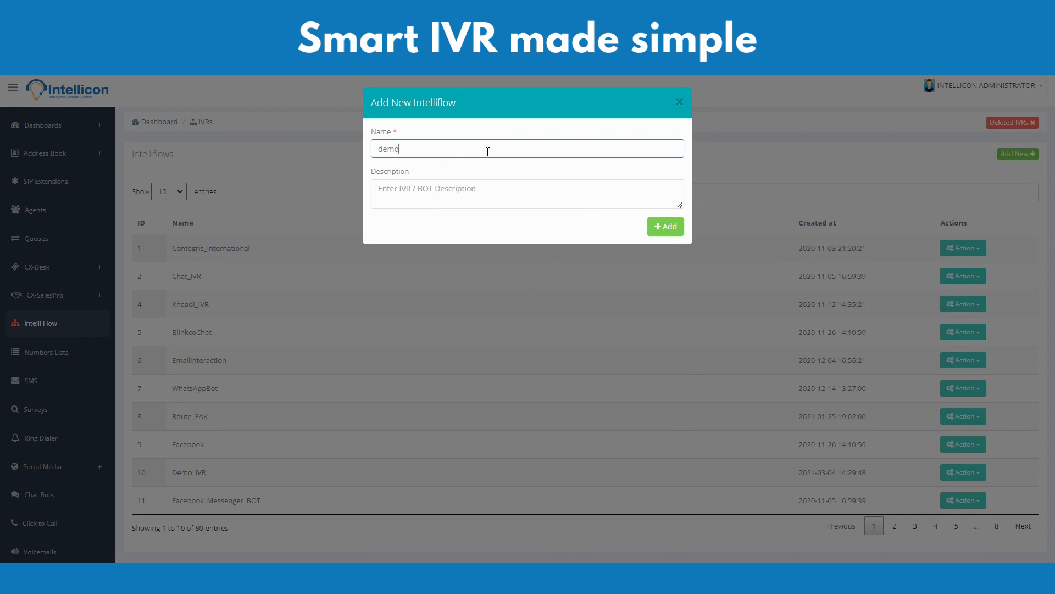
type("_ivr")
left_click(478, 193)
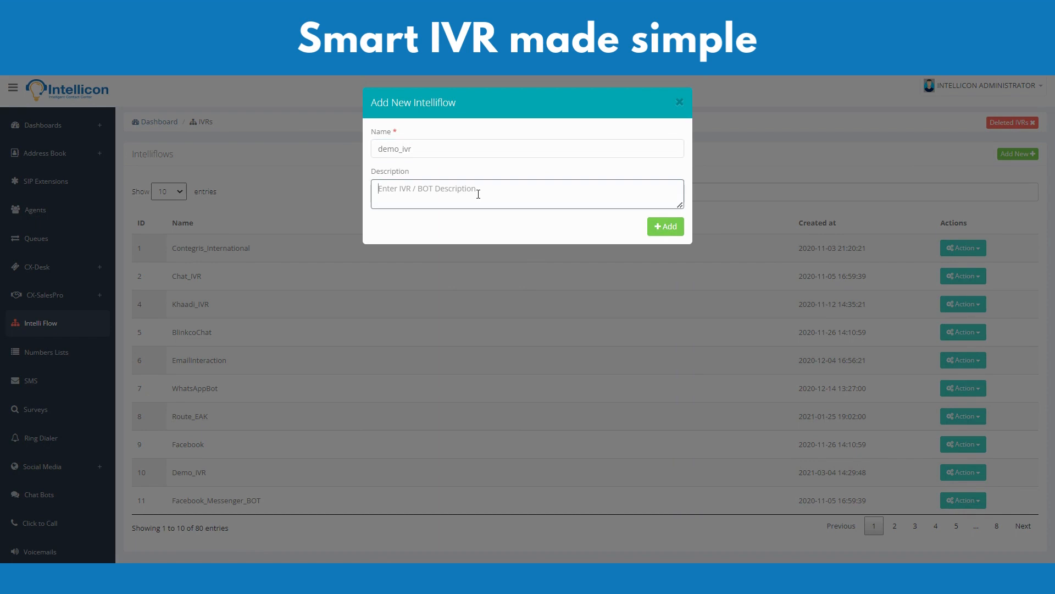
type("for testing purpose")
left_click(665, 228)
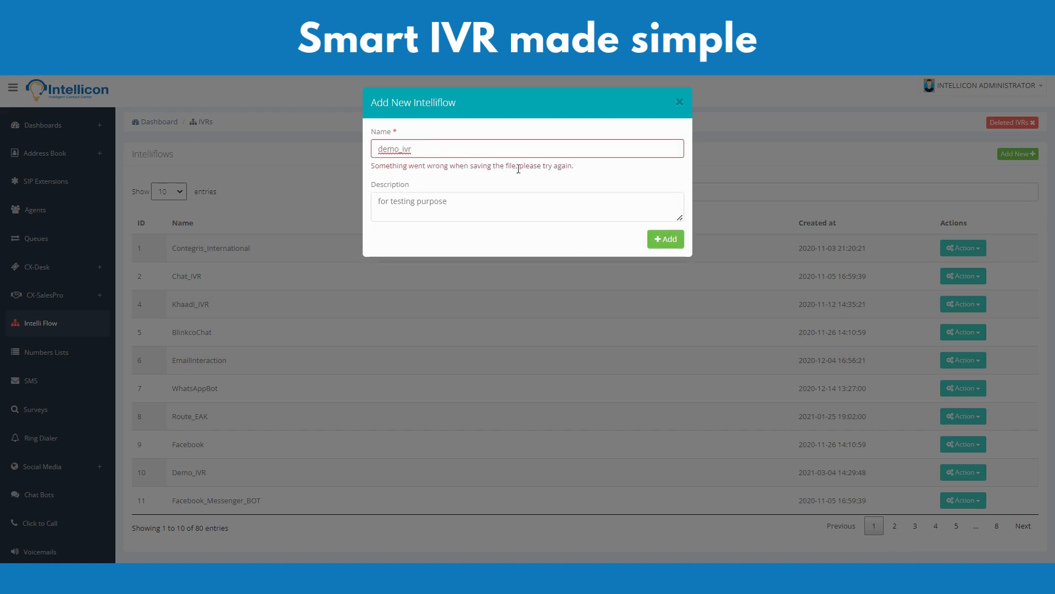
Step: Change the new Intelliflow's name to testing_ivr_ and add it
right_click(402, 150)
key("BackSpace")
key("BackSpace")
key("BackSpace")
key("BackSpace")
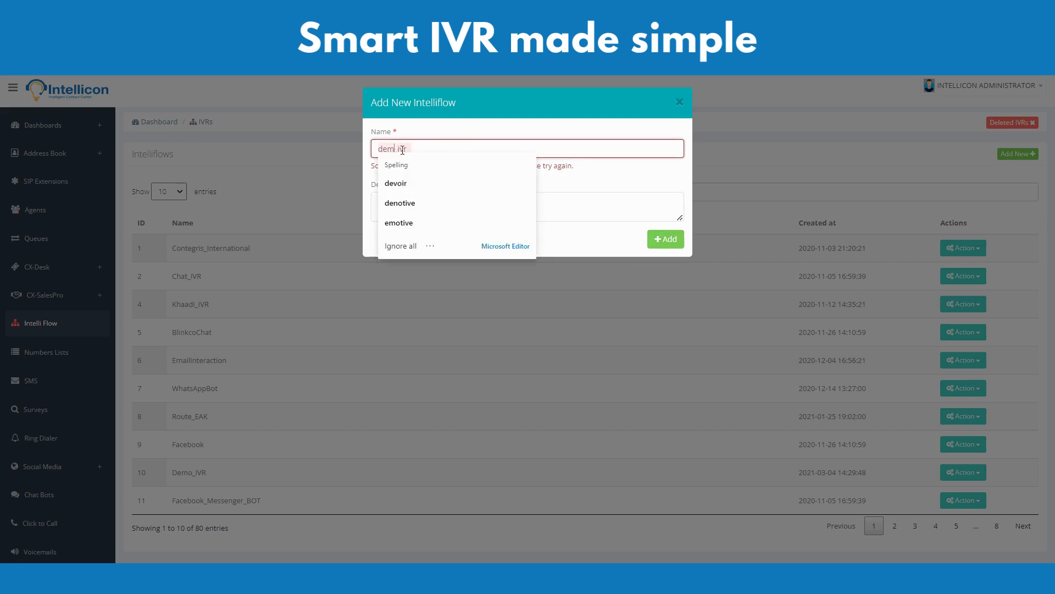
type("testing")
left_click(434, 149)
type("_")
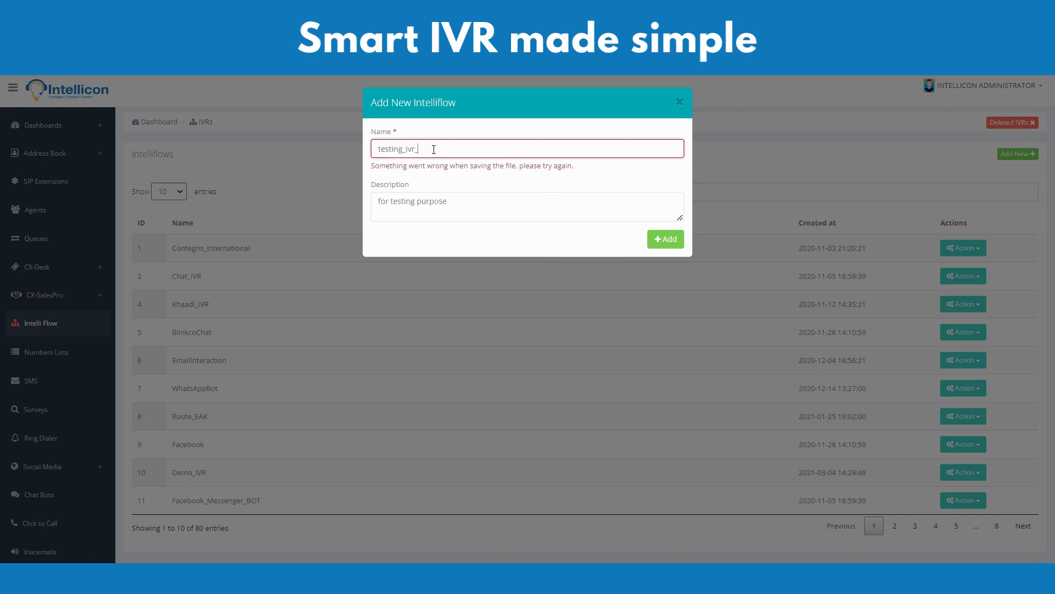
left_click(670, 239)
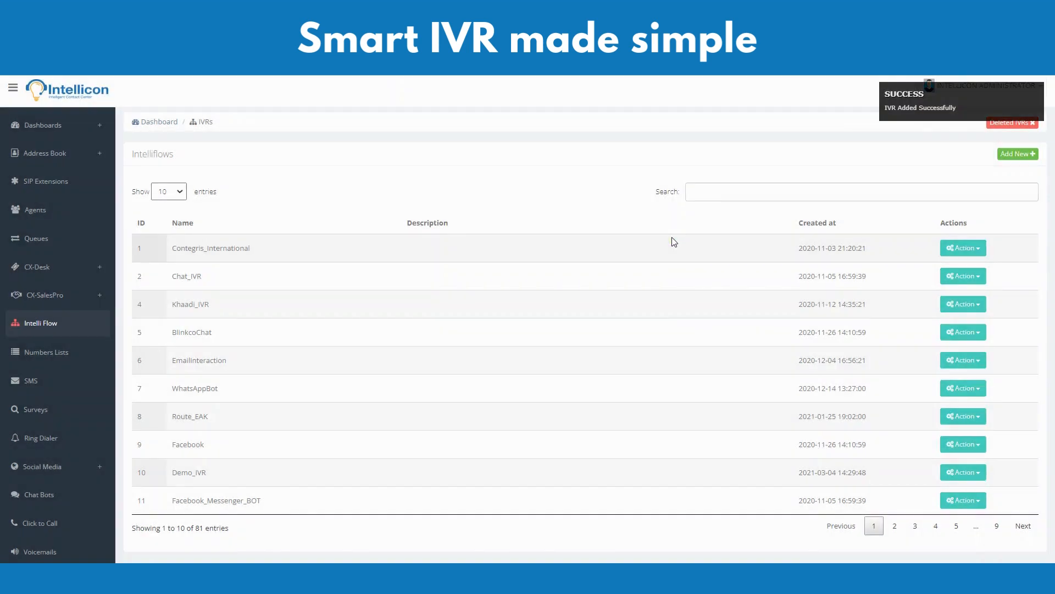
Step: Search the Intelliflows list for "testing" and open the testing_ivr_ flow for editing
left_click(739, 192)
type("test")
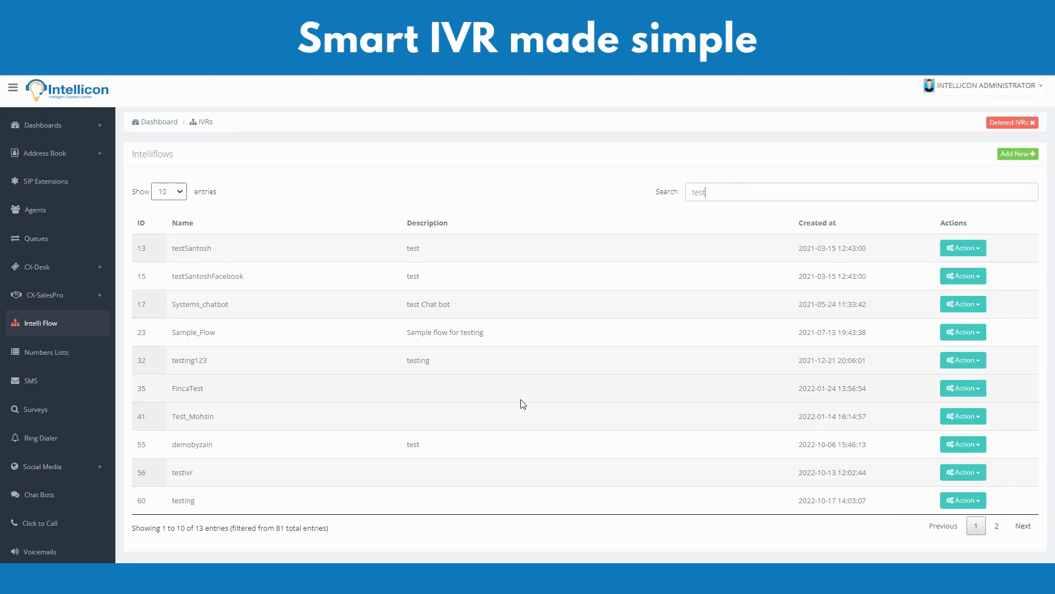
type("ing")
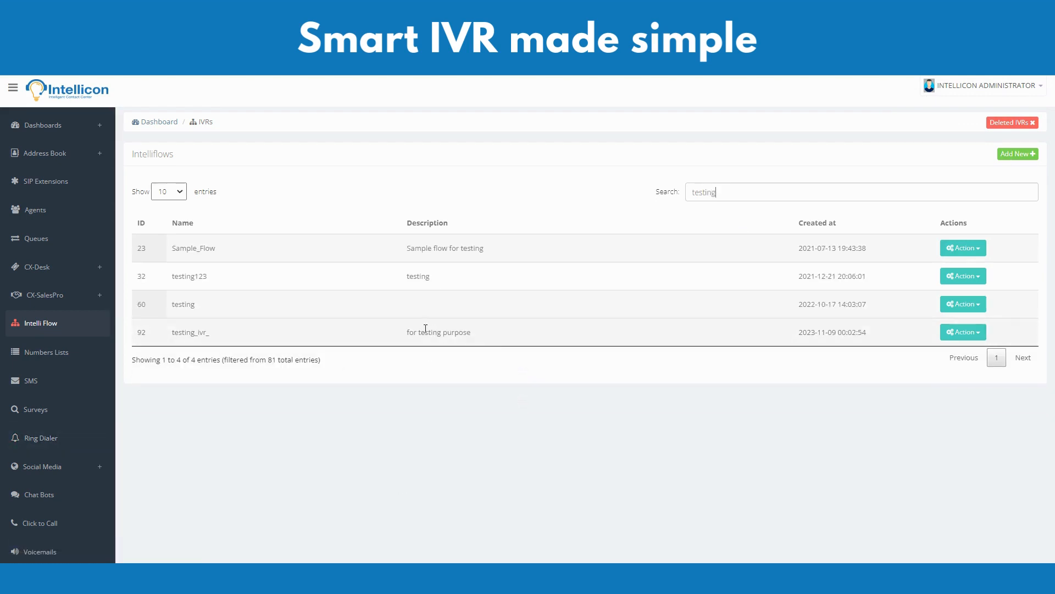
left_click(973, 335)
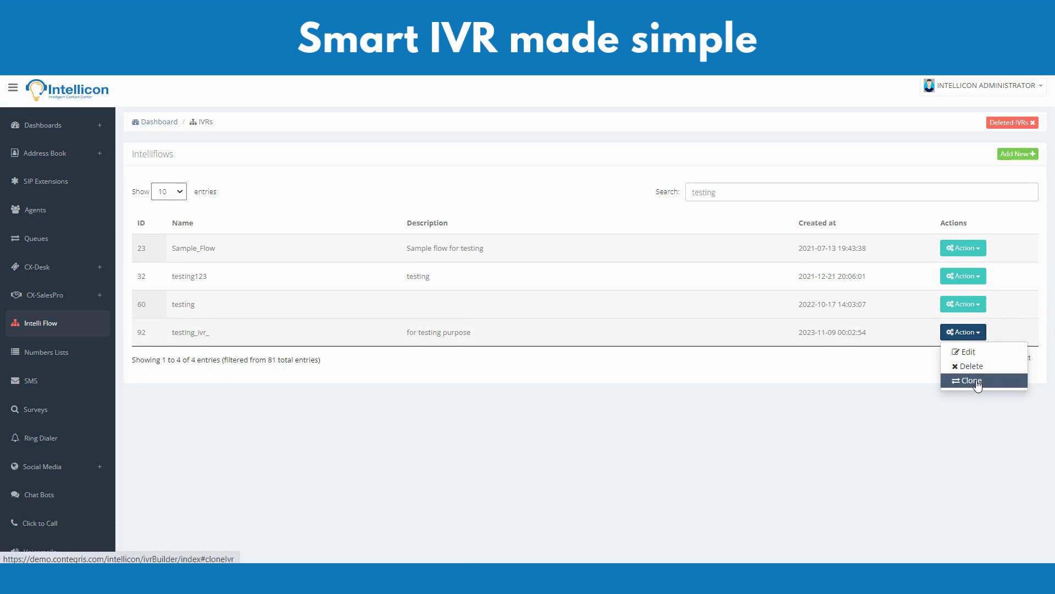
left_click(970, 351)
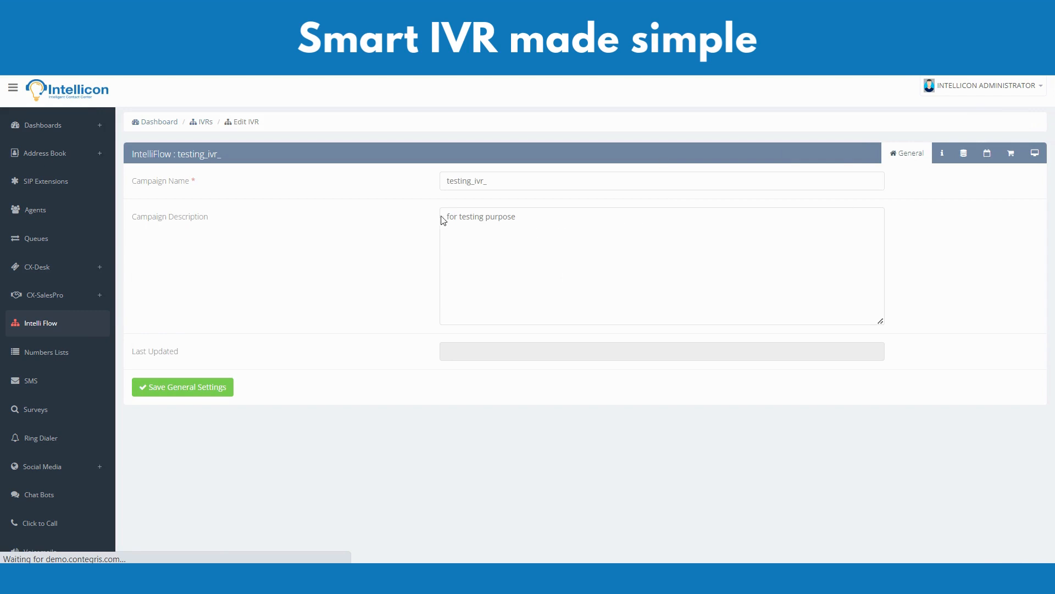
Step: Look through the flow's Variables, Databases and Timestamps sections
left_click(944, 156)
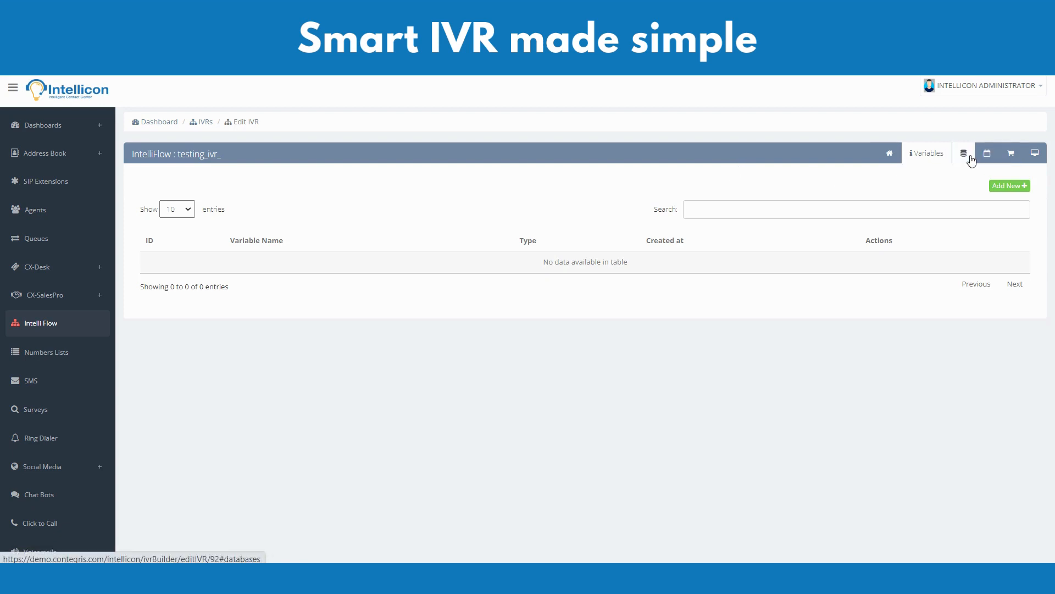
left_click(966, 157)
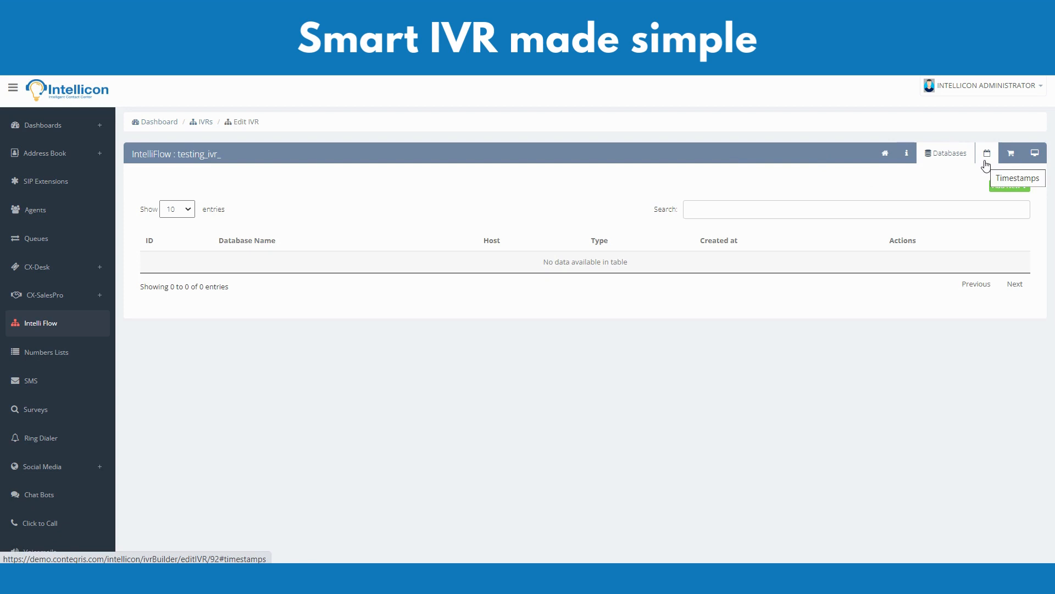
left_click(987, 155)
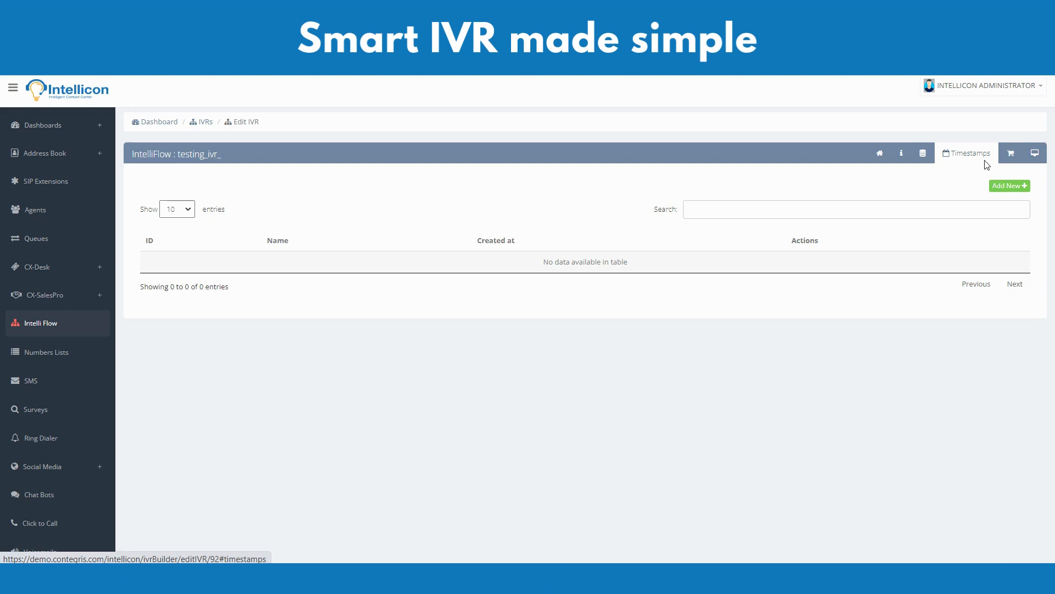
Step: Start a new timestamp for the flow and name it Office_Hours
left_click(1008, 186)
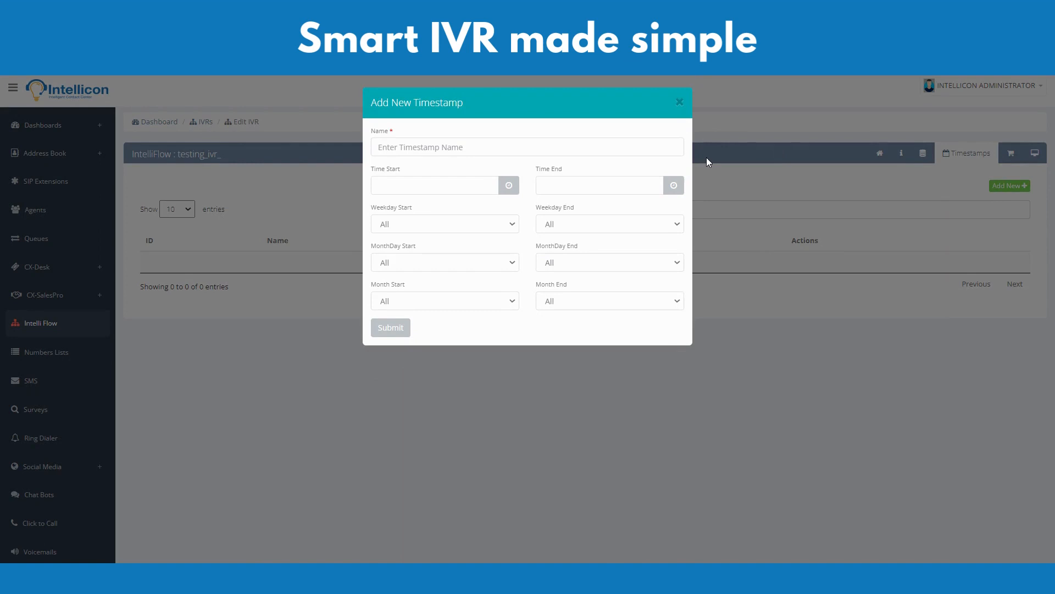
left_click(495, 145)
type("Offi")
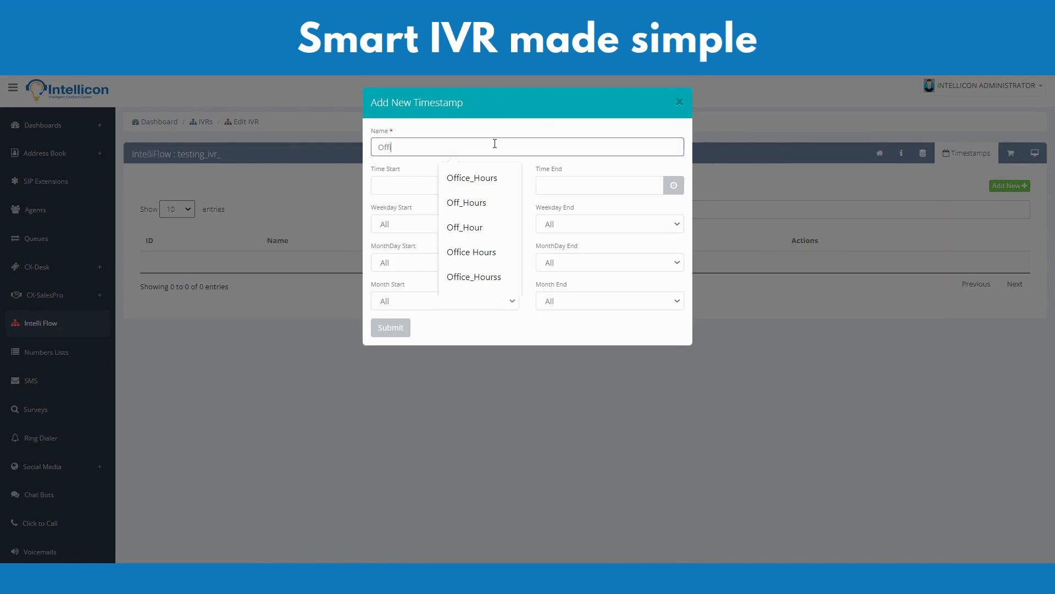
type("ce_")
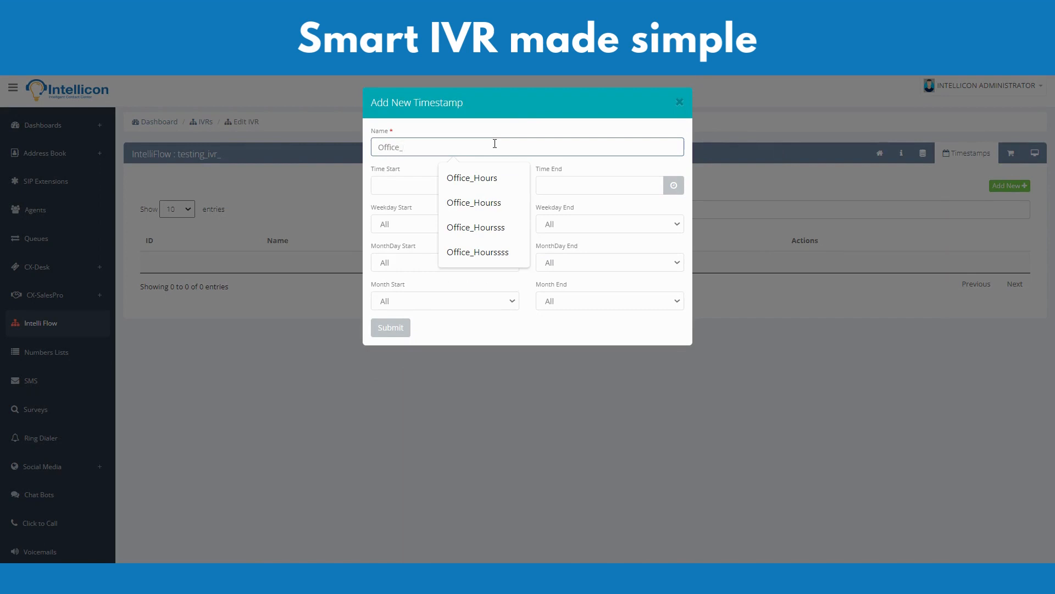
type("hours")
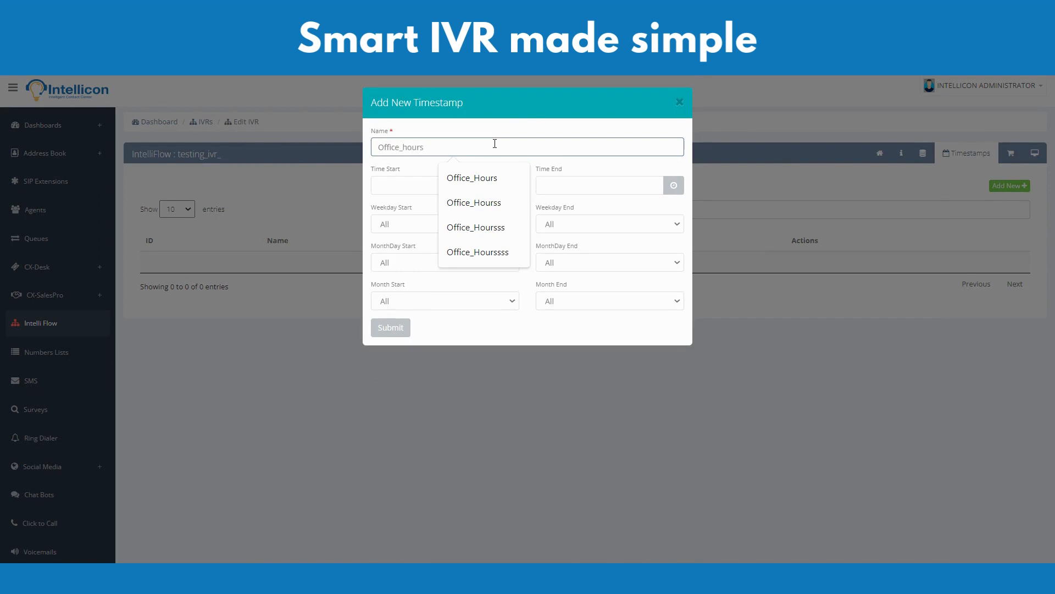
left_click(482, 177)
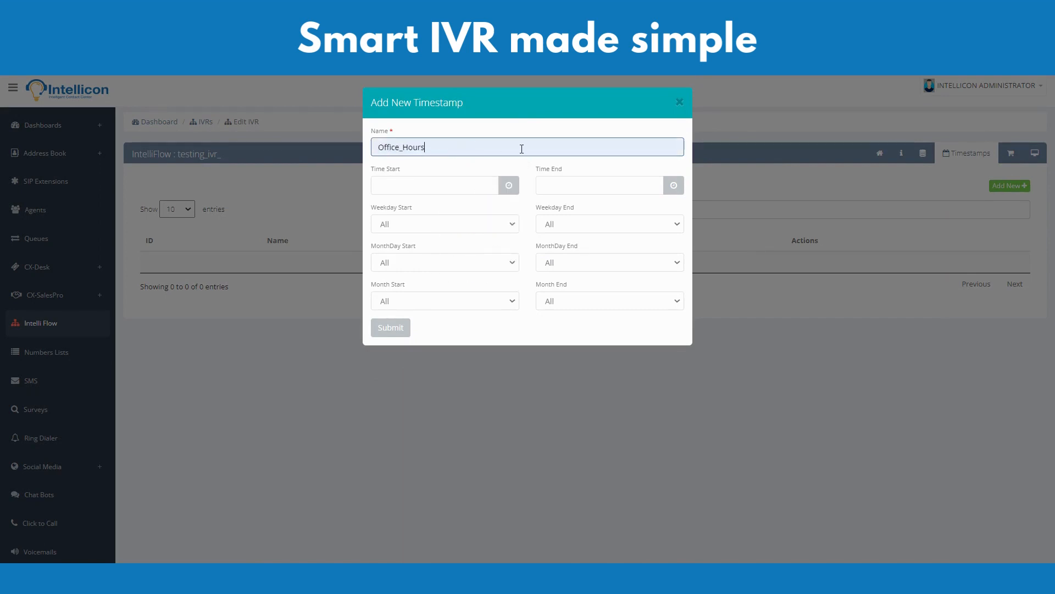
Step: Set the start time of the Office_Hours timestamp to 09:00:00
left_click(478, 189)
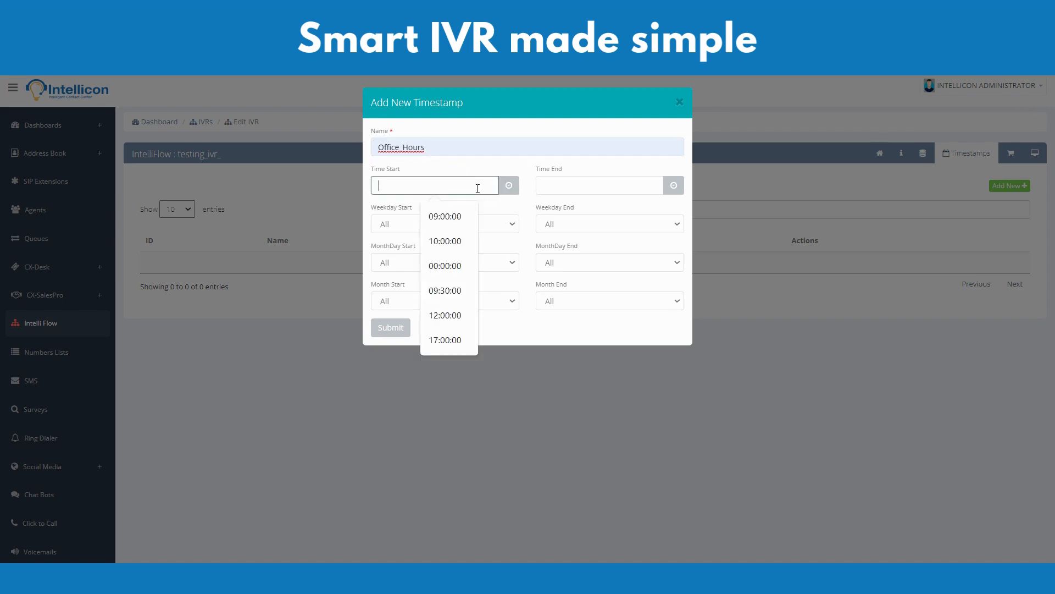
left_click(509, 186)
left_click(386, 250)
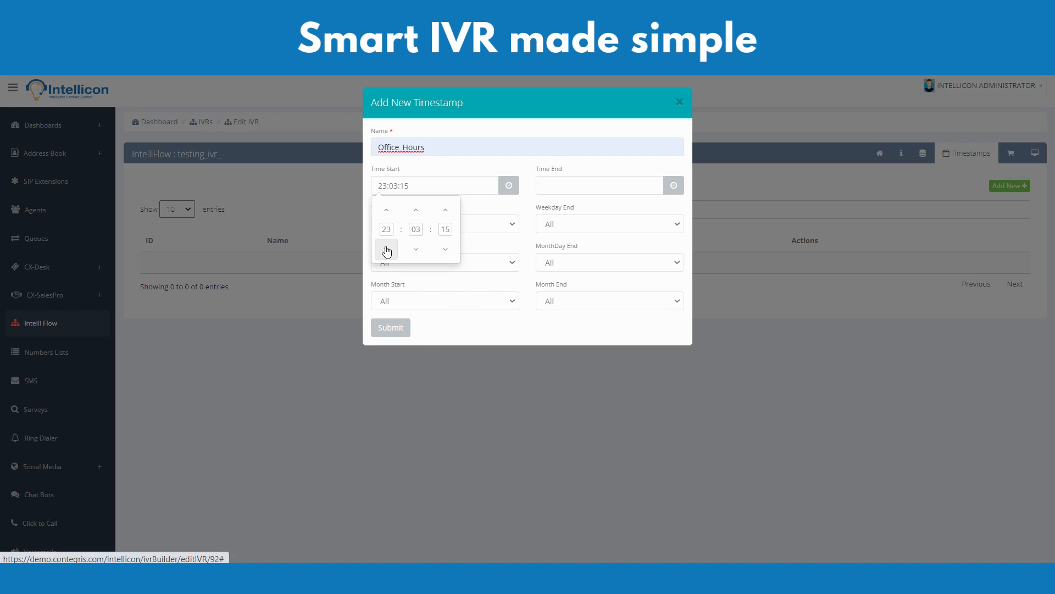
left_click(384, 212)
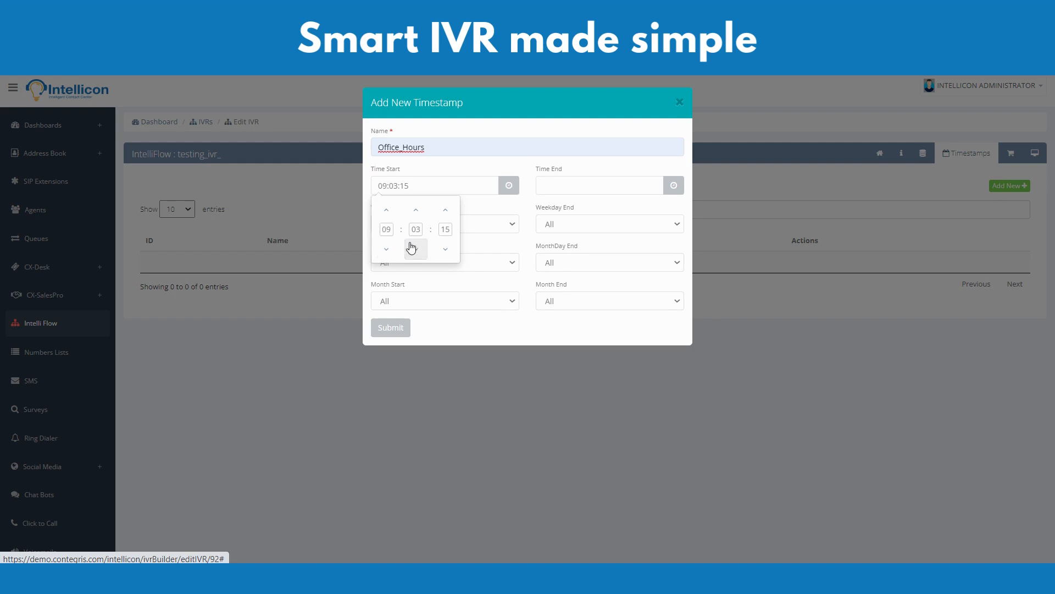
left_click(445, 249)
Step: Set the end time of the Office_Hours timestamp to 18:00:00
left_click(674, 185)
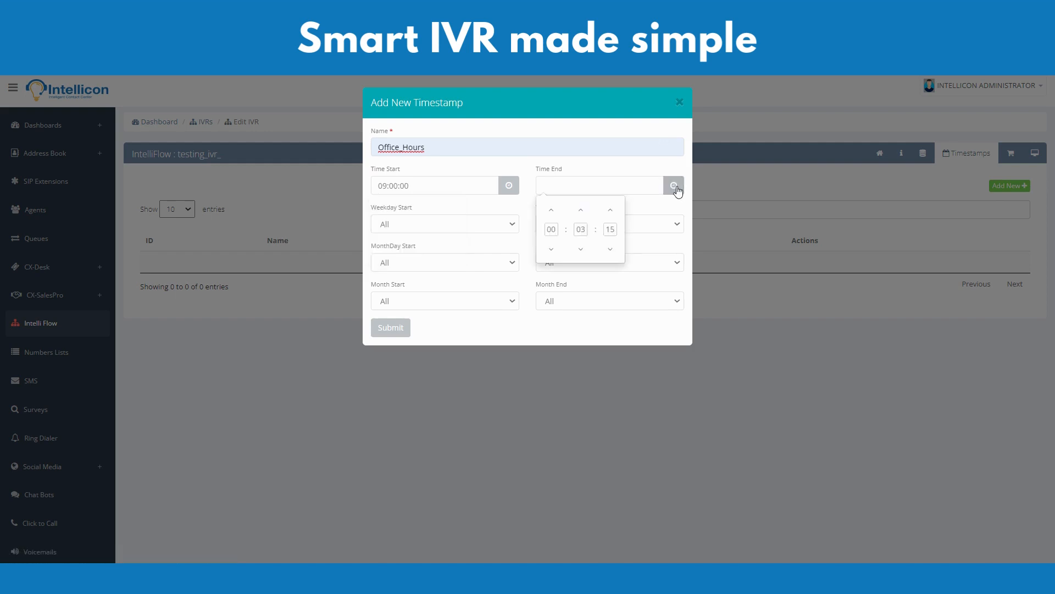
left_click(551, 210)
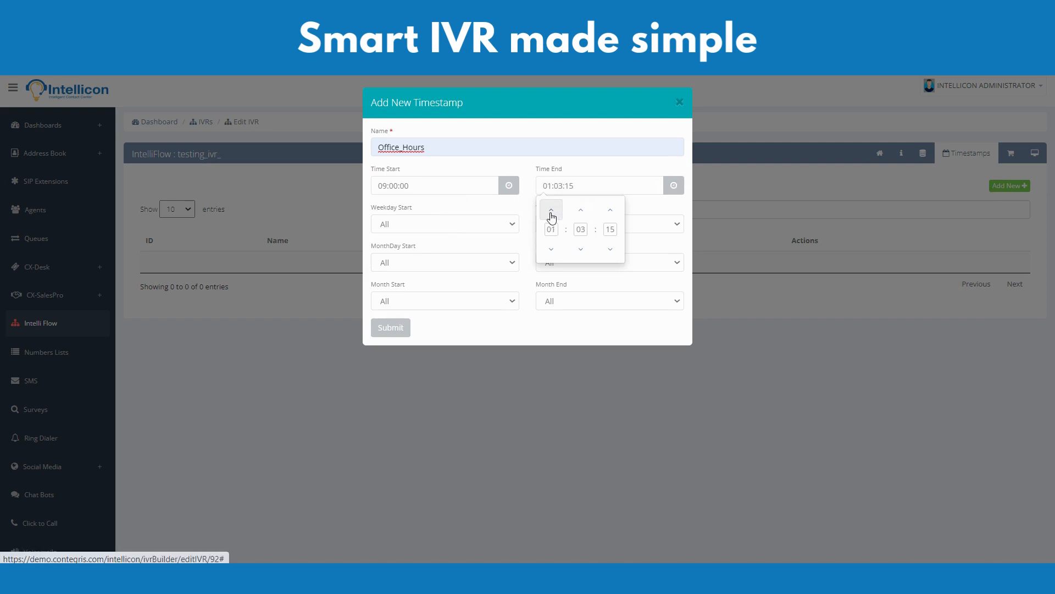
left_click(551, 210)
left_click(551, 210)
left_click(551, 210)
left_click(581, 249)
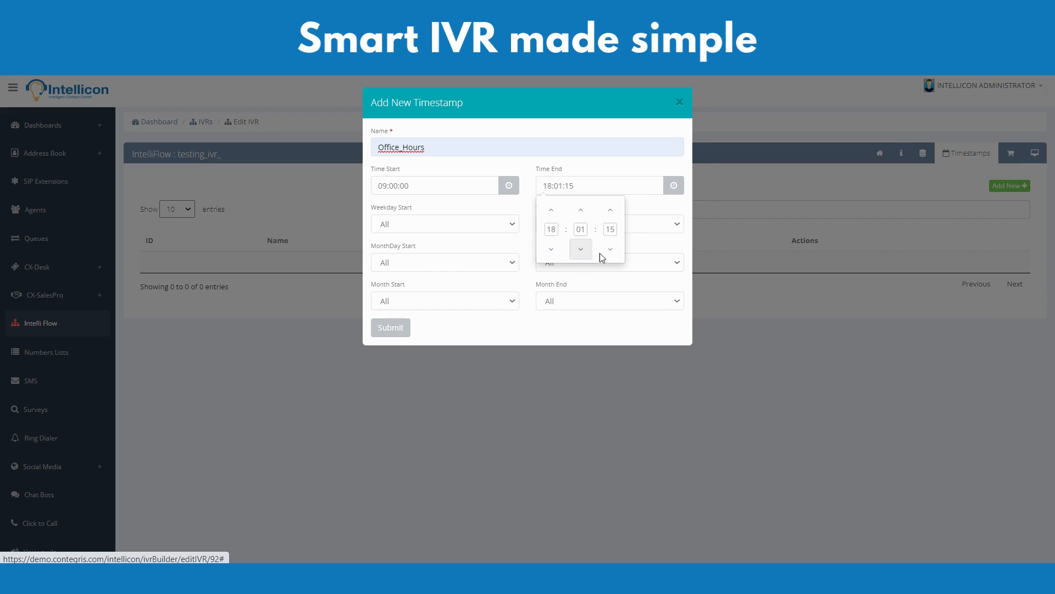
left_click(581, 249)
left_click(613, 252)
left_click(616, 251)
left_click(614, 213)
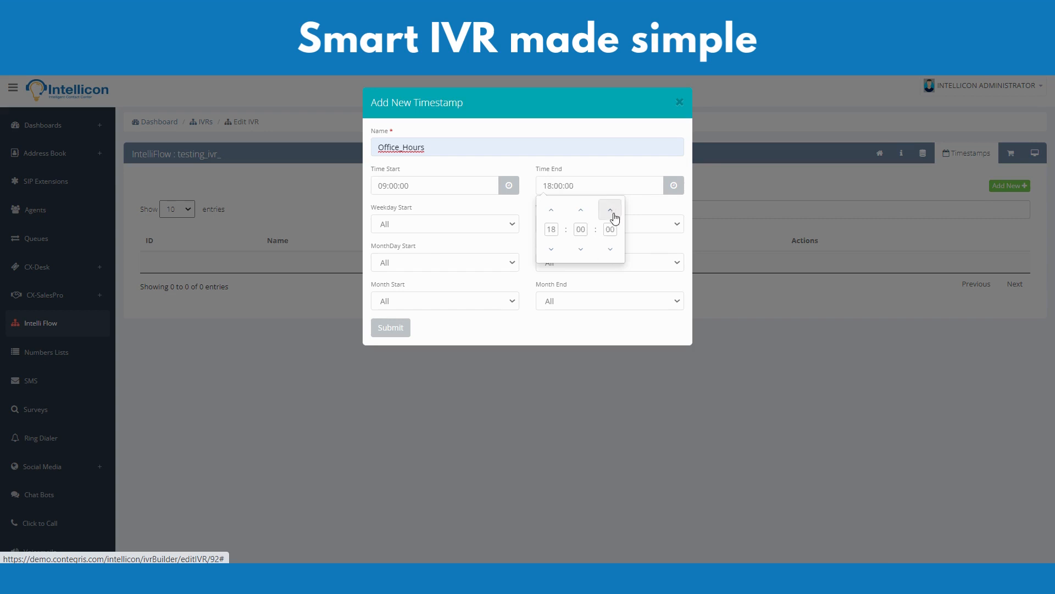
left_click(511, 205)
Step: Set the timestamp's weekday range from Monday to Saturday
left_click(409, 223)
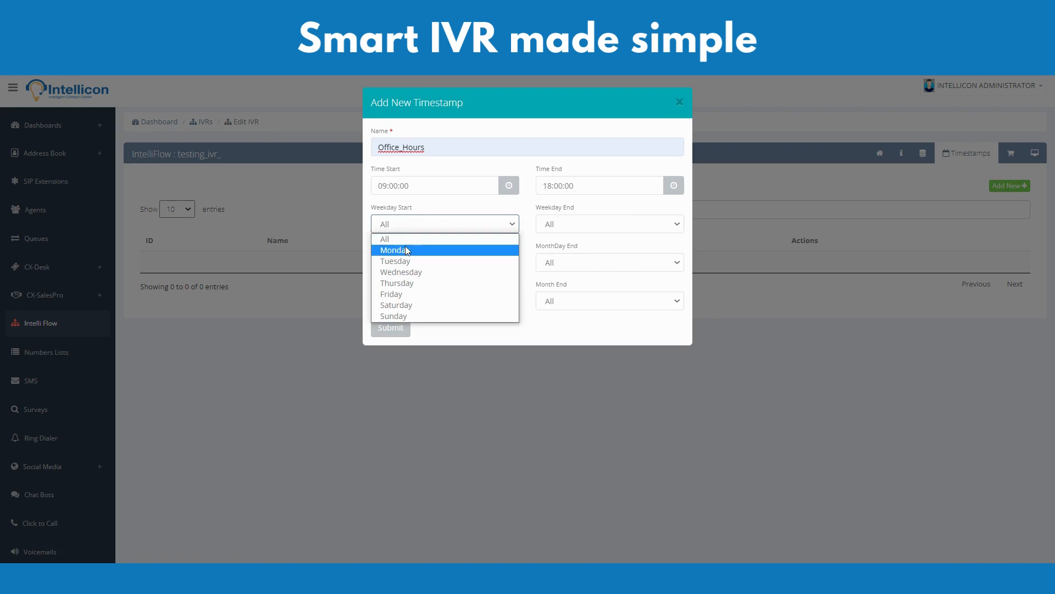
left_click(408, 250)
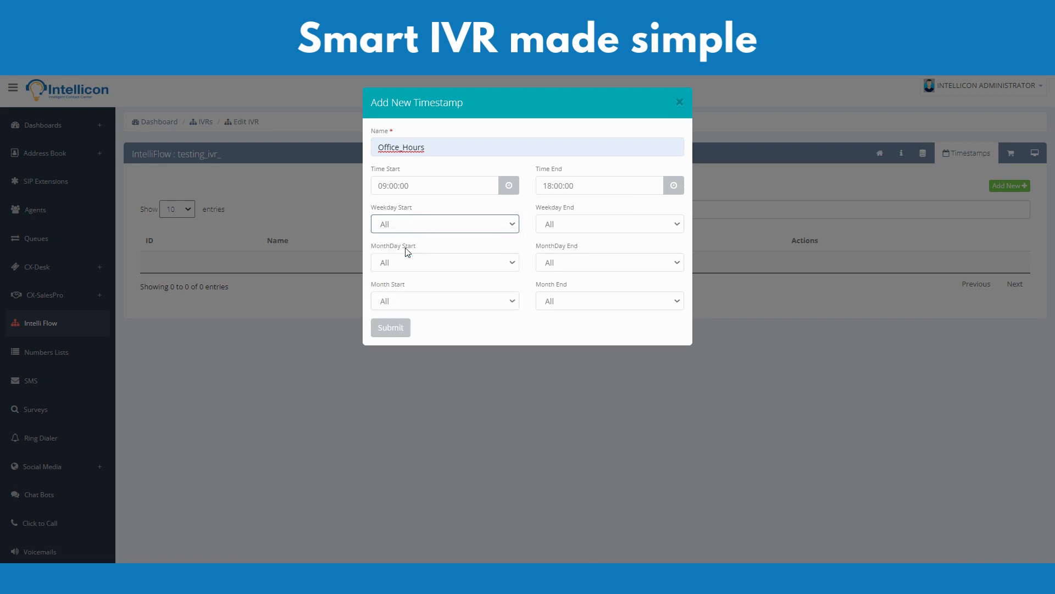
left_click(573, 224)
left_click(578, 303)
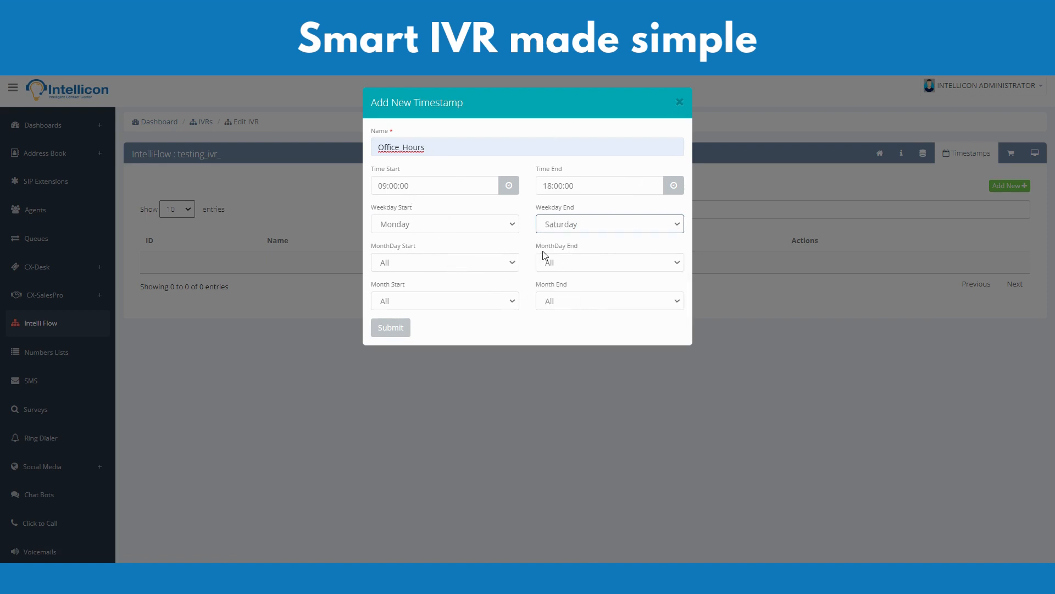
Step: Keep the timestamp's month-day start and end at All and submit the new timestamp
left_click(402, 262)
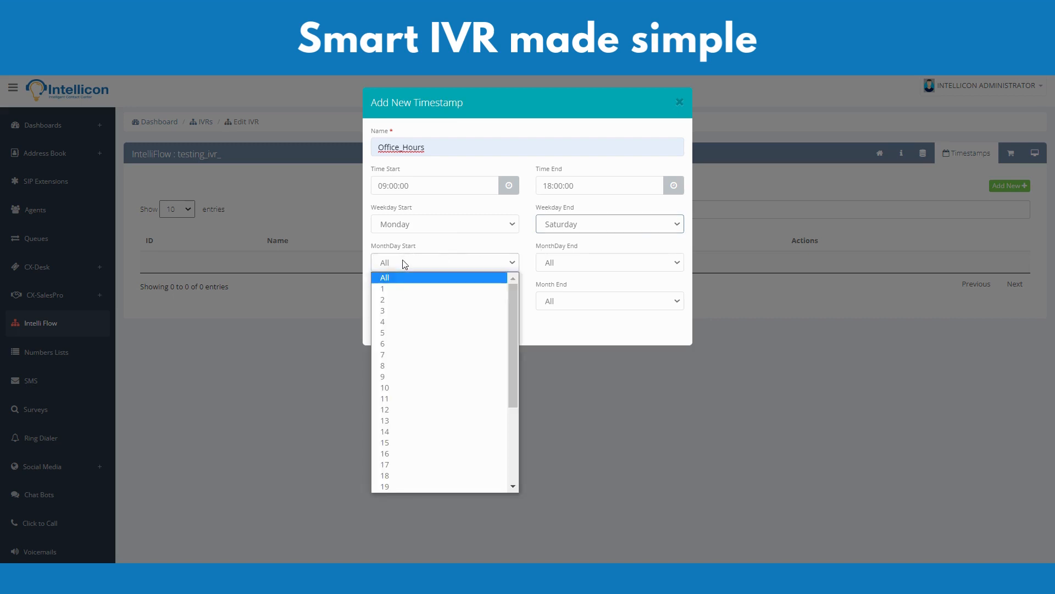
left_click(550, 263)
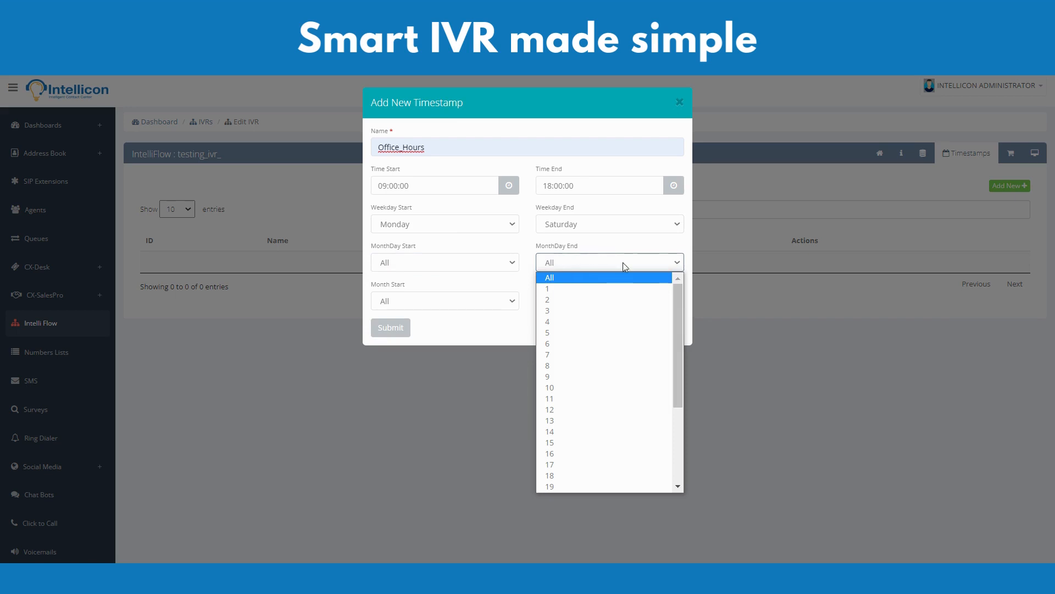
left_click(511, 248)
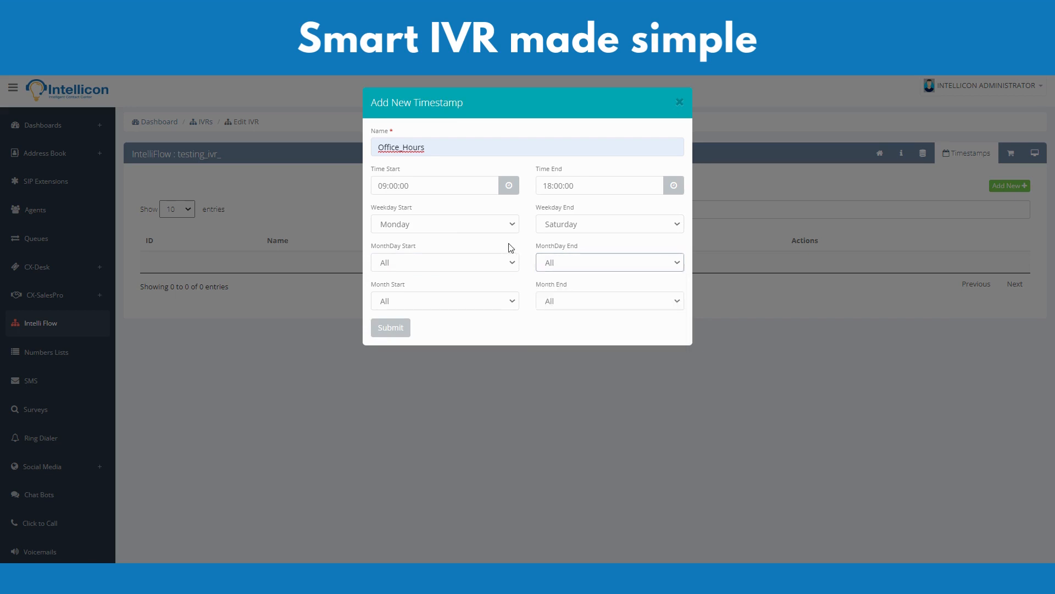
left_click(390, 330)
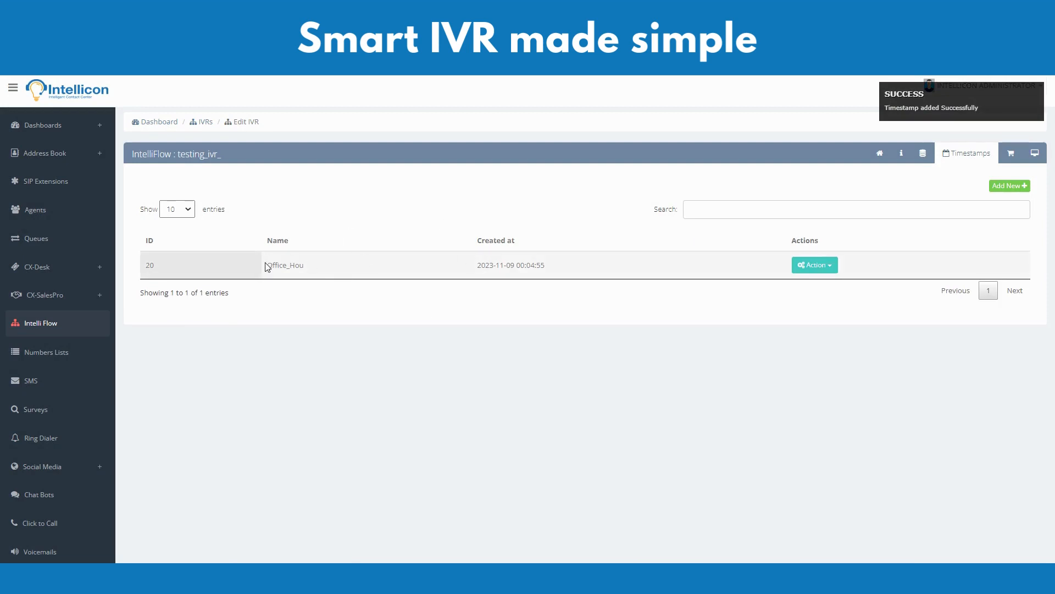
left_click_drag(266, 264, 339, 273)
left_click_drag(207, 277, 126, 261)
left_click(325, 282)
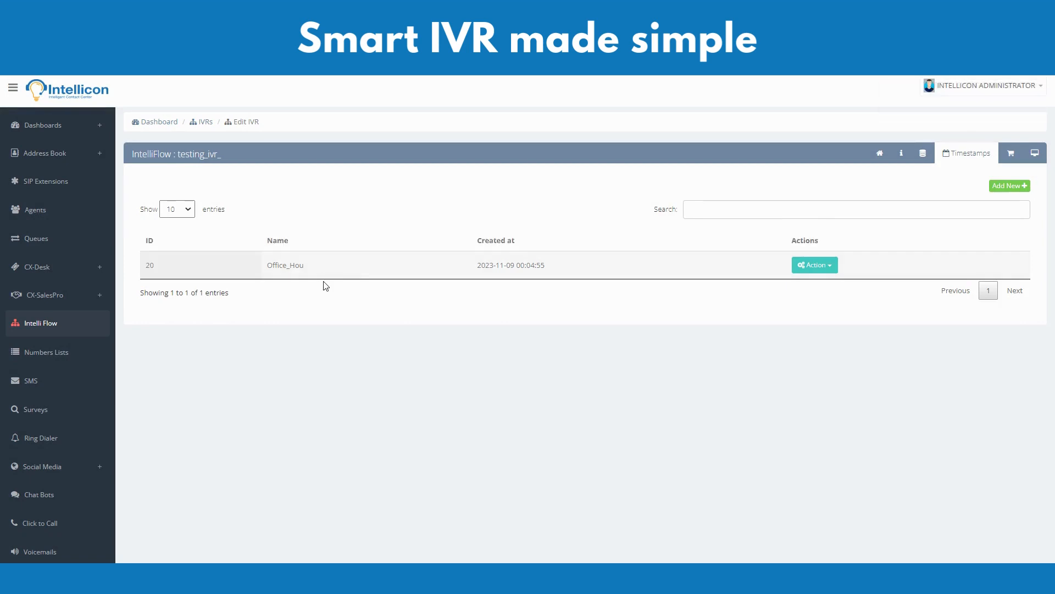
Step: Open the flow's design canvas and look through the Call Control, Playback, Functions and Applications blocks
left_click(1036, 155)
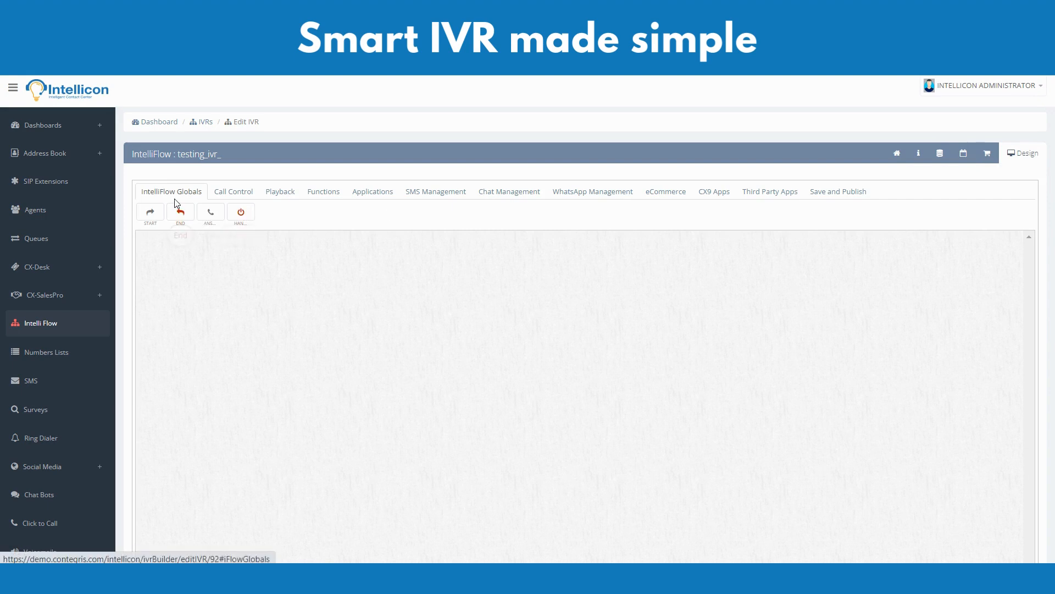
left_click(236, 193)
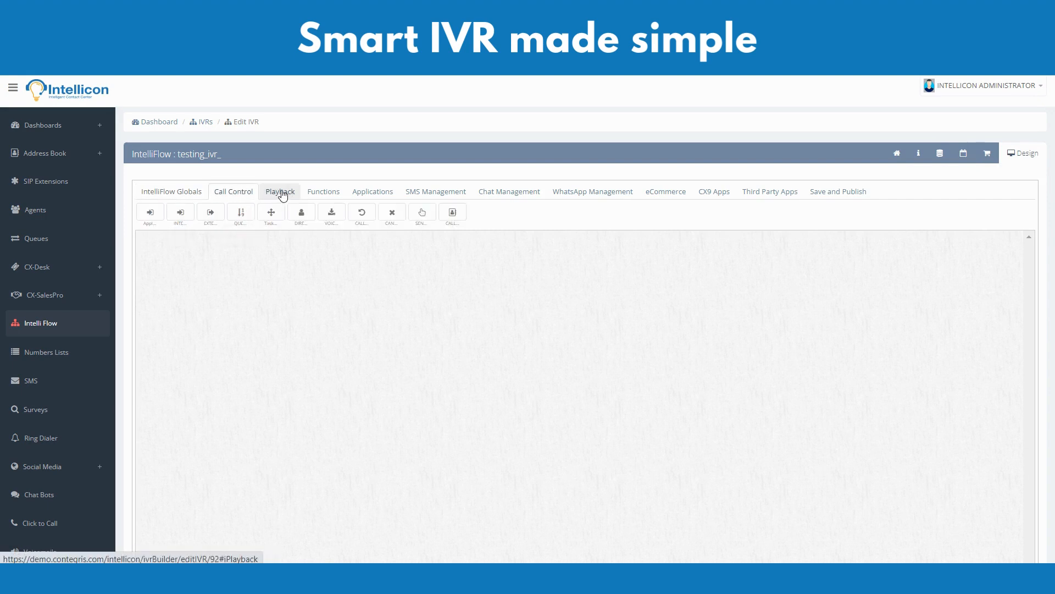
left_click(279, 192)
left_click(330, 195)
left_click(374, 190)
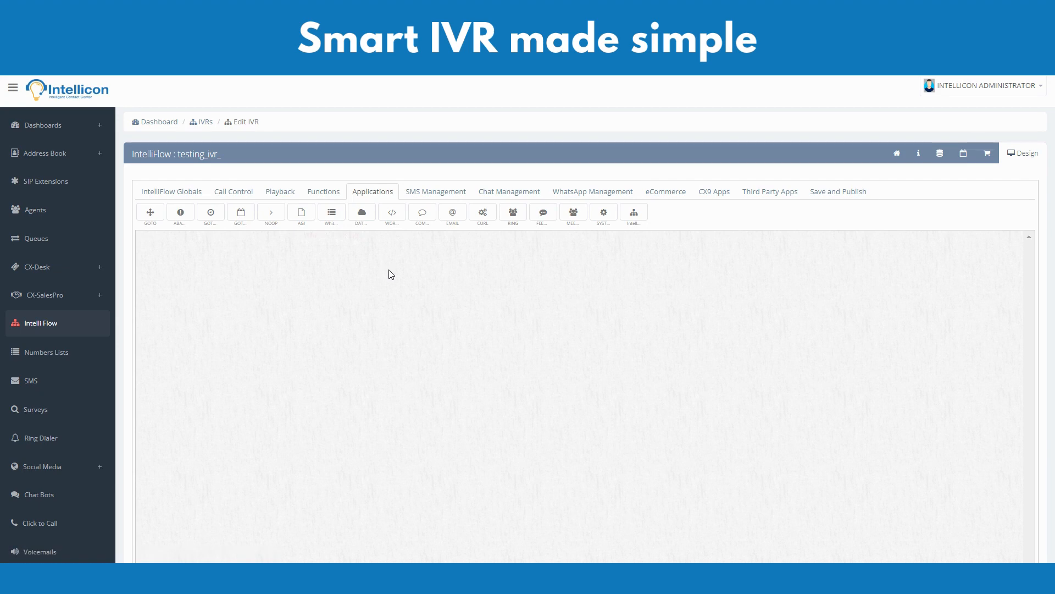
Step: Place a Start block and an Answer block from the IntelliFlow Globals on the canvas
left_click(148, 191)
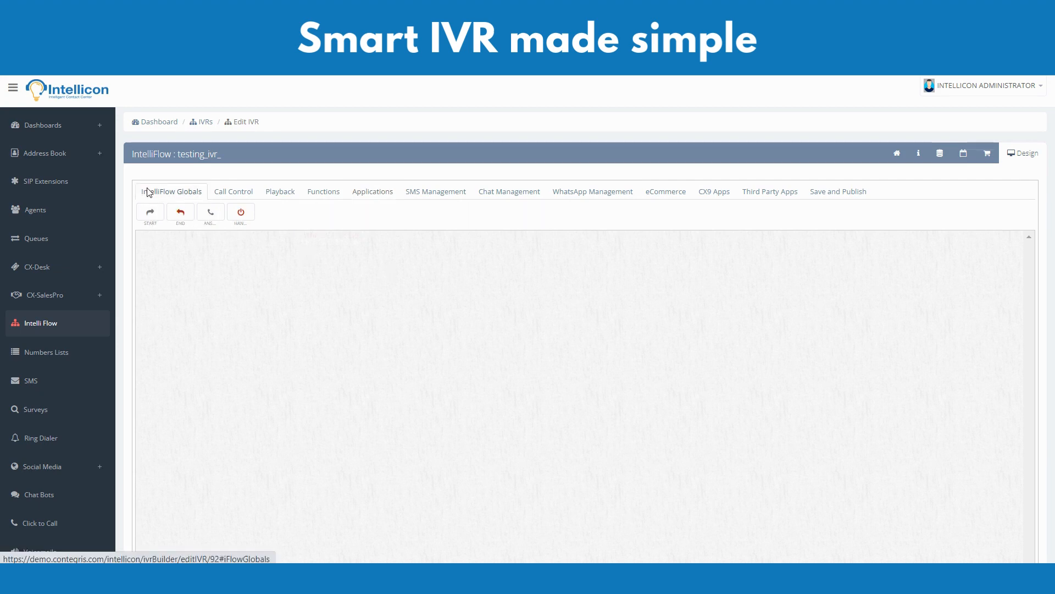
left_click(152, 219)
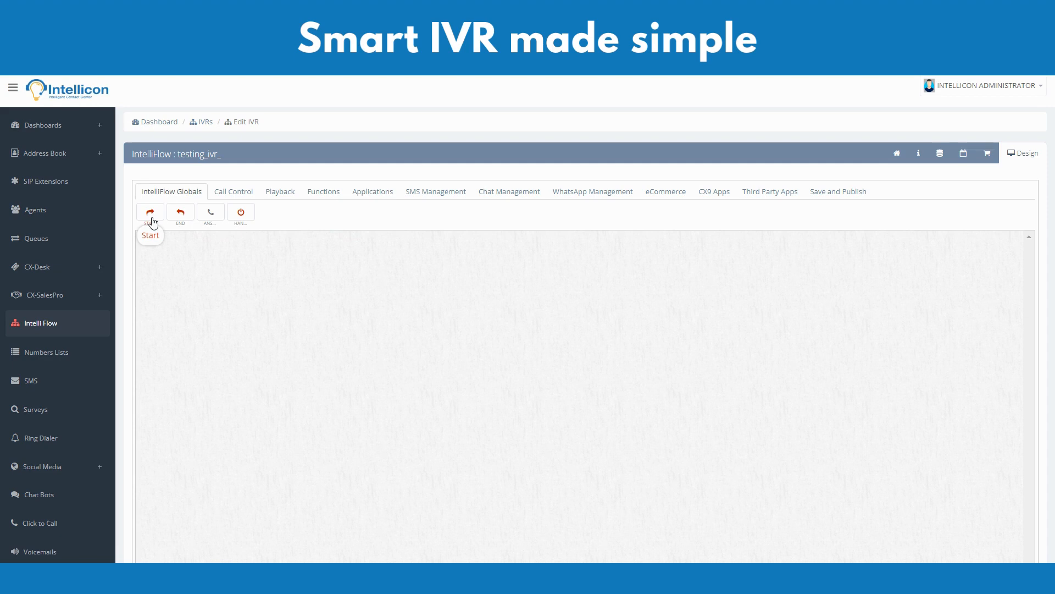
left_click(193, 313)
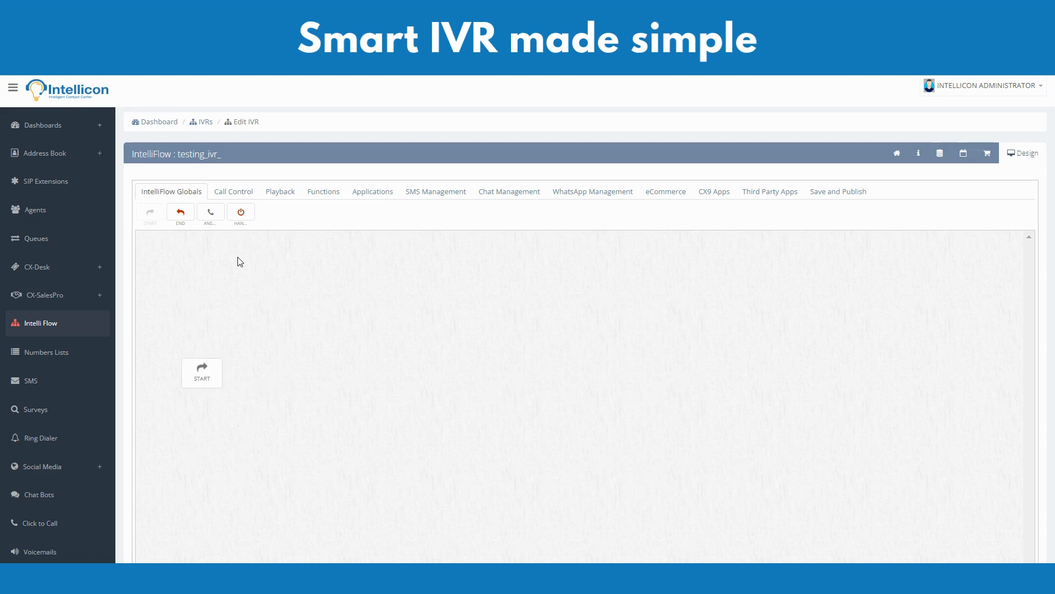
left_click(219, 215)
left_click(311, 335)
Step: Add a Hang Up block beyond the Answer block and connect Start to Answer
left_click(241, 213)
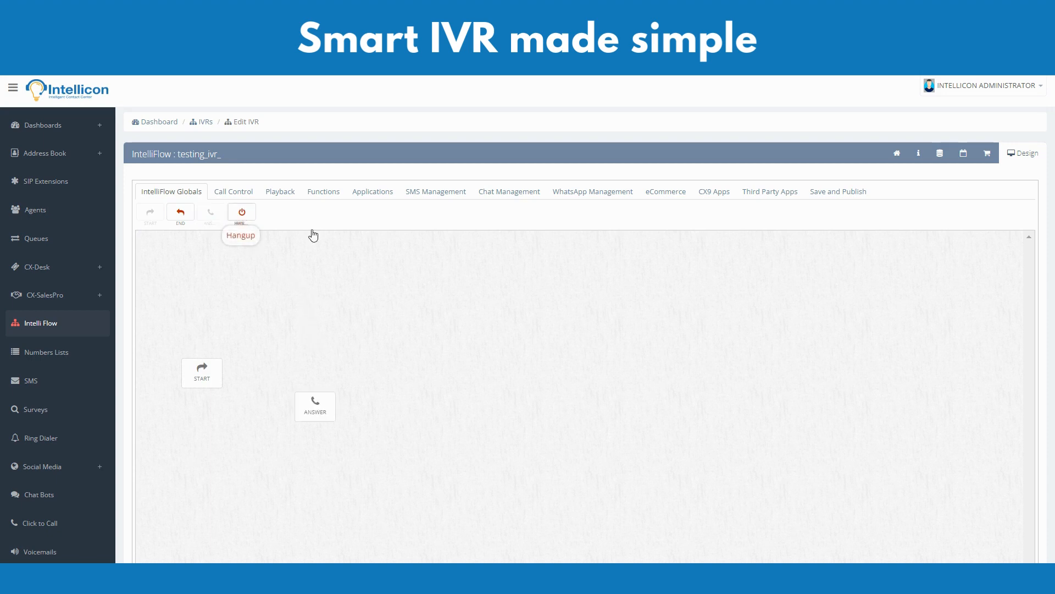
left_click(537, 339)
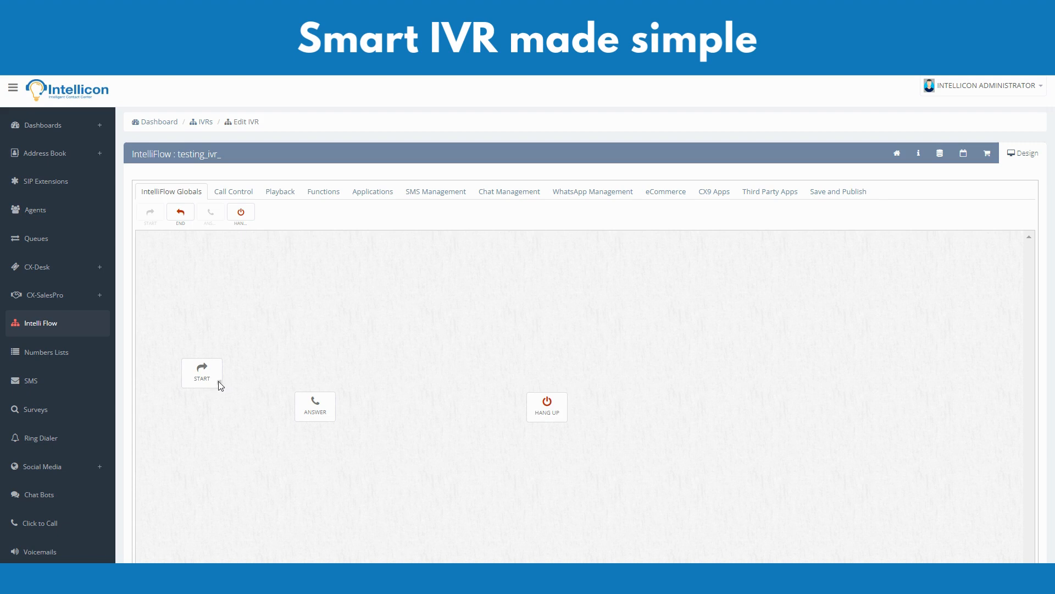
left_click_drag(219, 381, 321, 413)
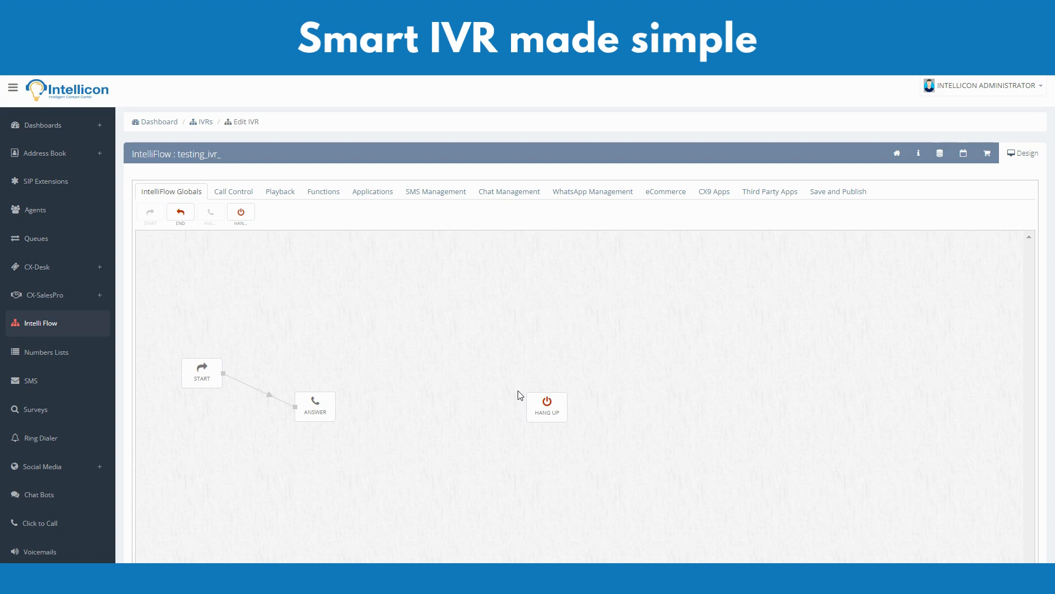
Step: Add a Queue block and a Task Router block from Call Control to the canvas
left_click(232, 192)
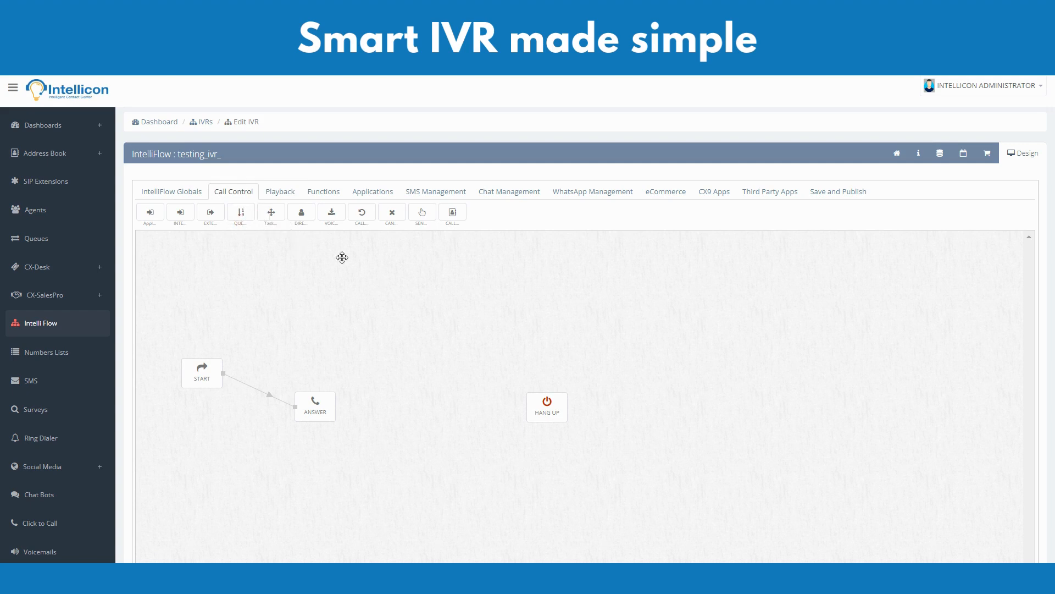
left_click(437, 285)
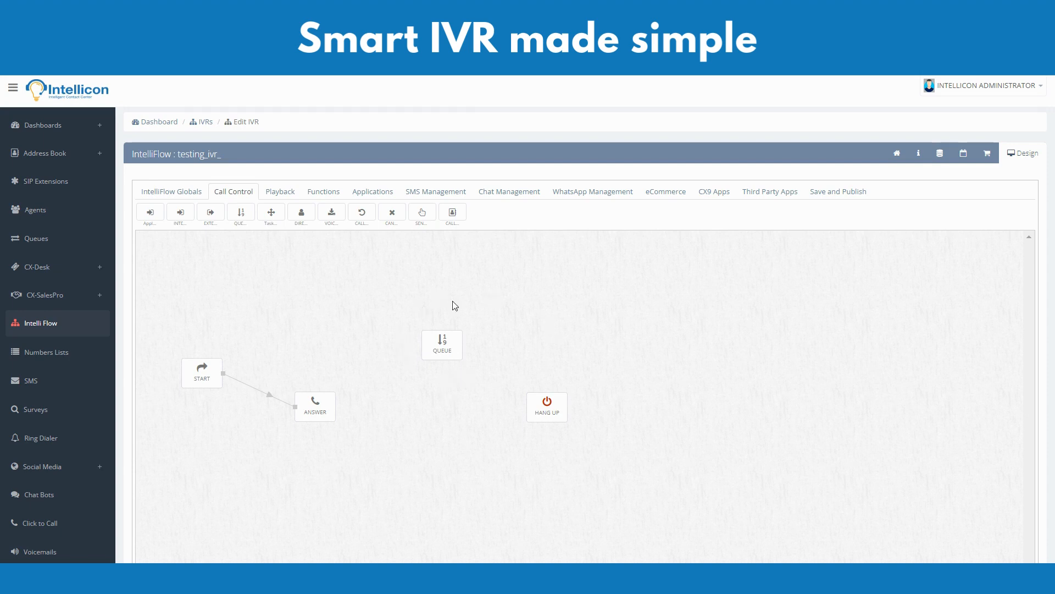
left_click_drag(286, 231, 530, 305)
Step: Connect the Answer block to the Task Router block
left_click_drag(330, 423, 373, 429)
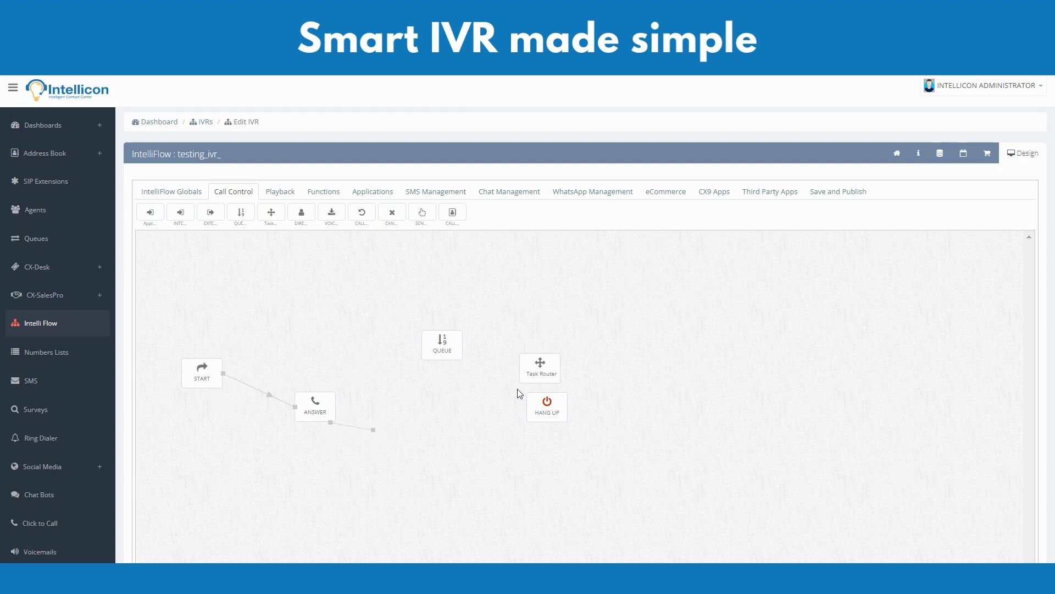
left_click_drag(519, 394, 544, 373)
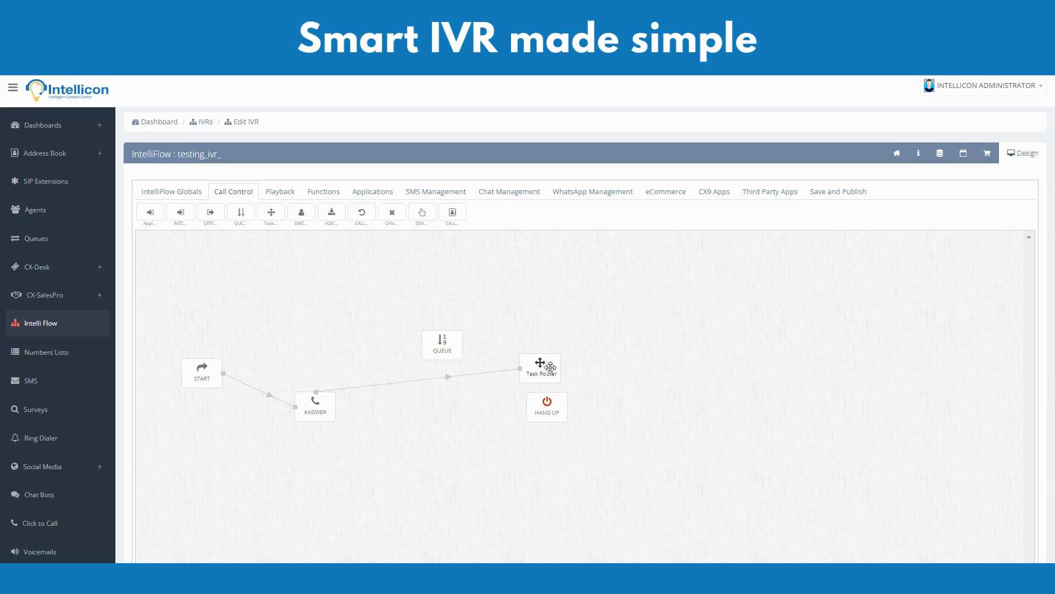
Step: Configure the Task Router with defaultQueue, Route Task set to Yes and the default music on hold, and save it
double_click(550, 367)
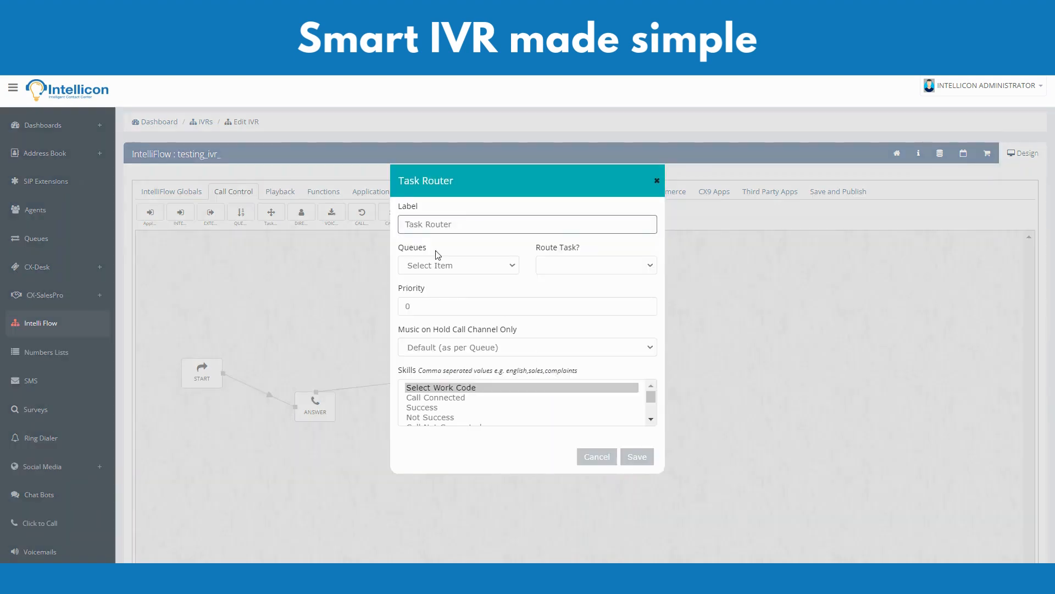
left_click(445, 266)
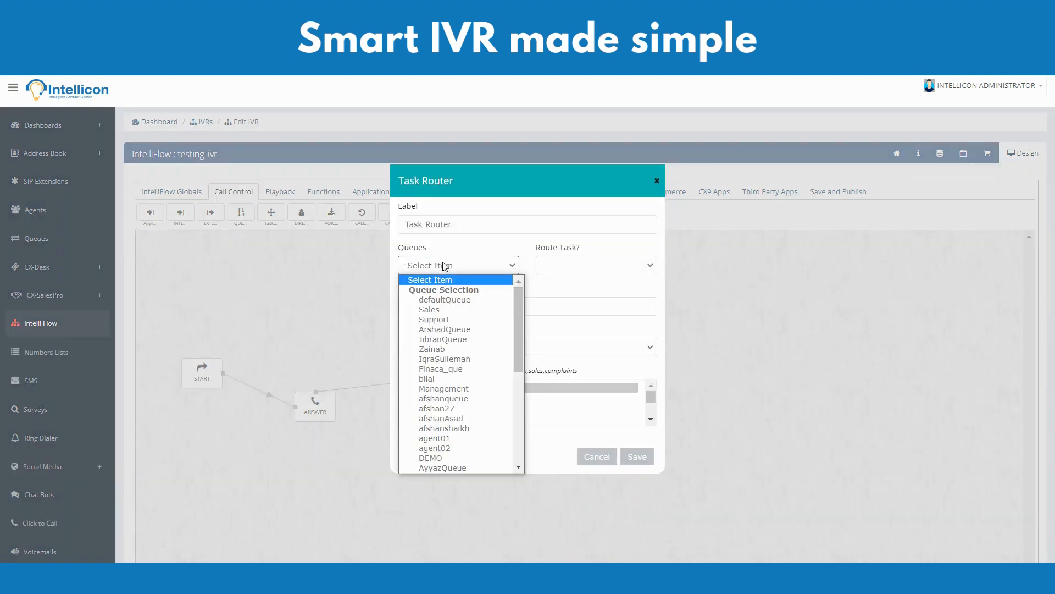
left_click(445, 300)
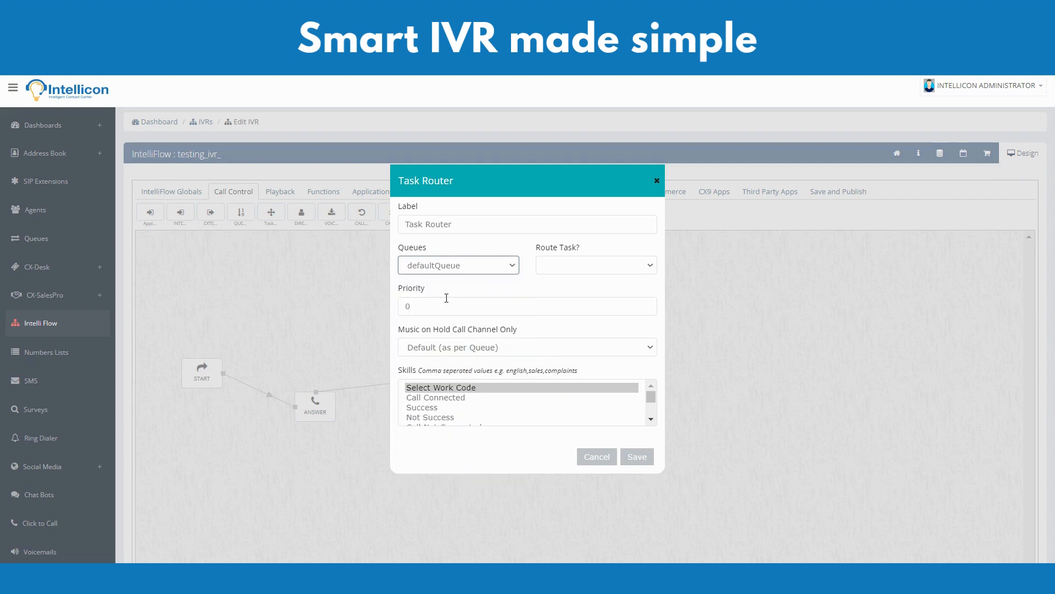
left_click(556, 266)
left_click(555, 290)
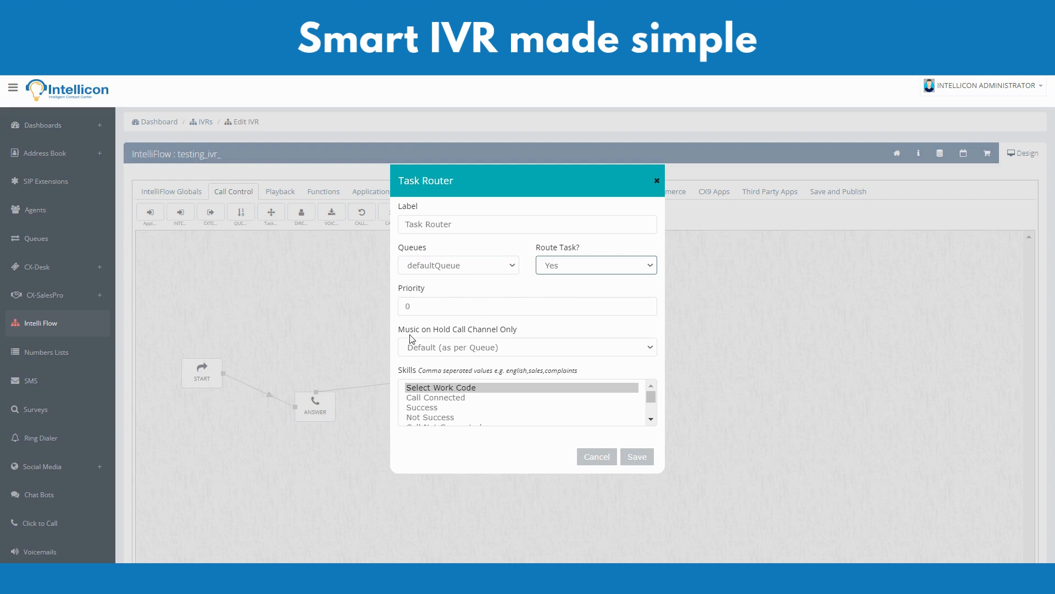
left_click(435, 344)
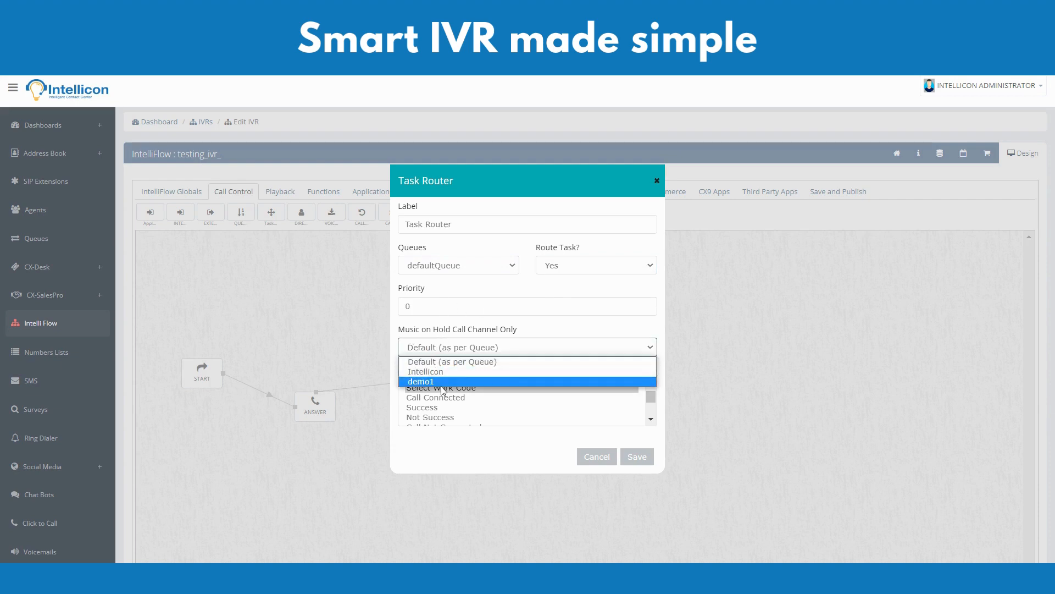
left_click(498, 333)
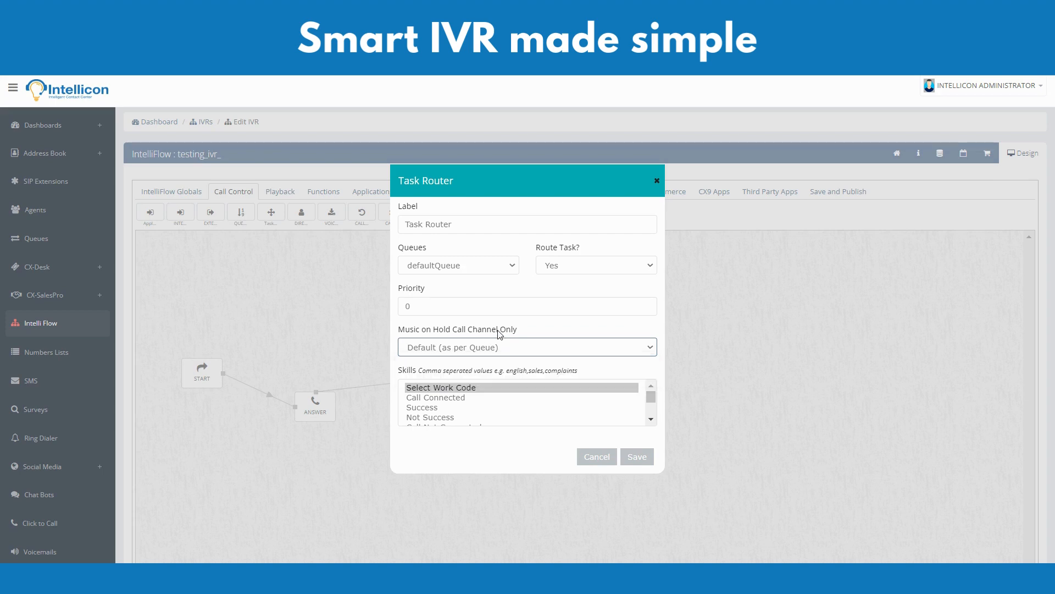
left_click(637, 457)
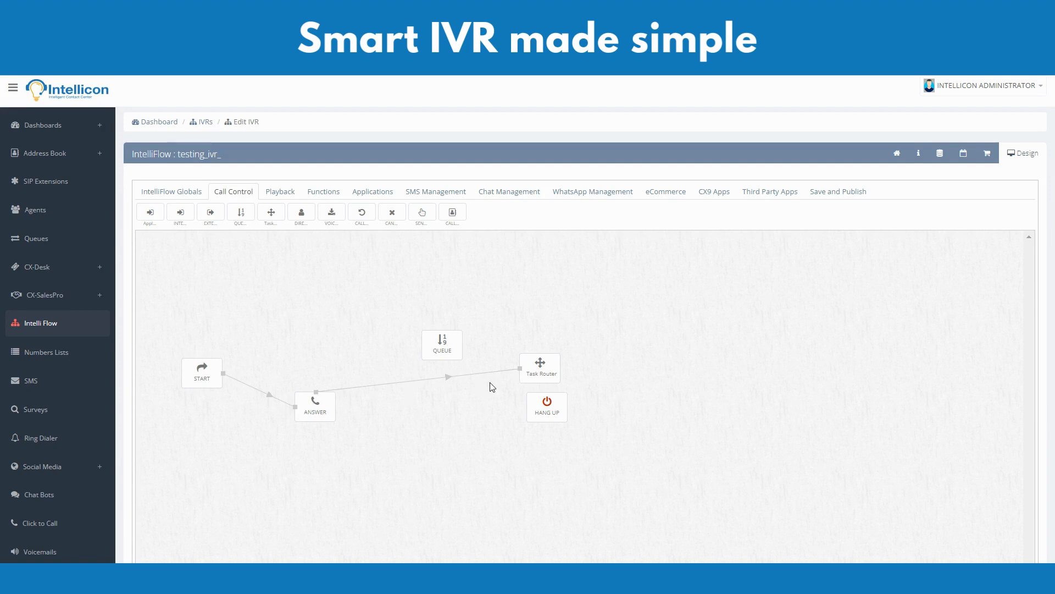
Step: Delete the connection between the Answer and Task Router blocks
left_click(446, 378)
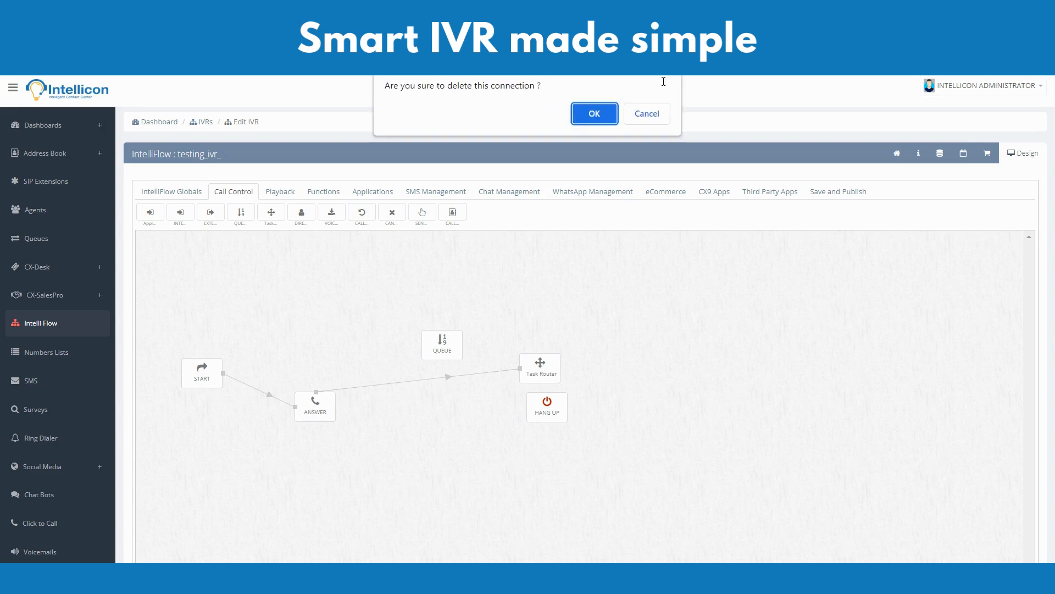
left_click(596, 114)
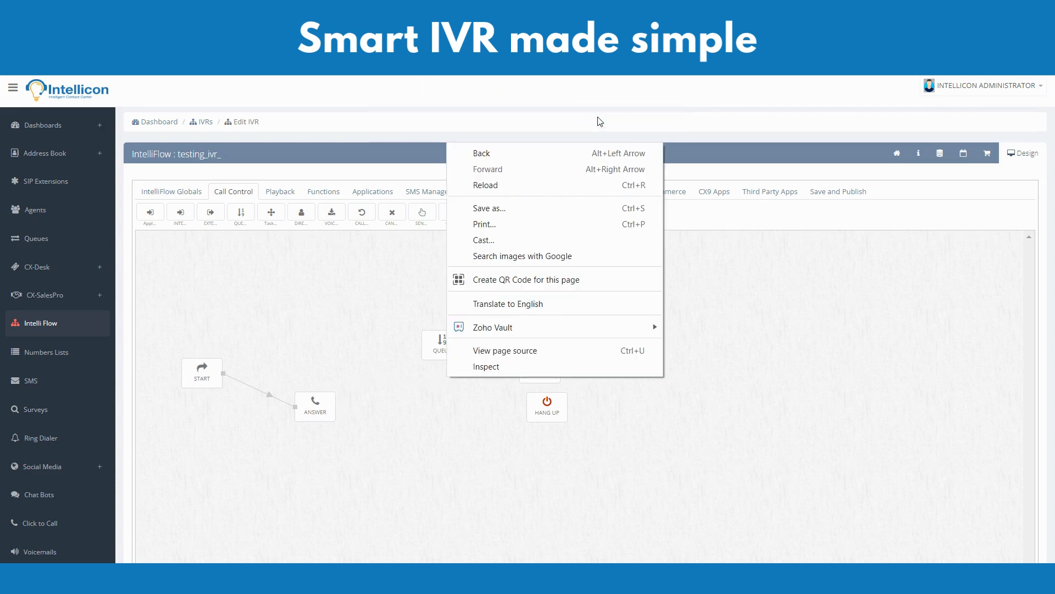
left_click(409, 417)
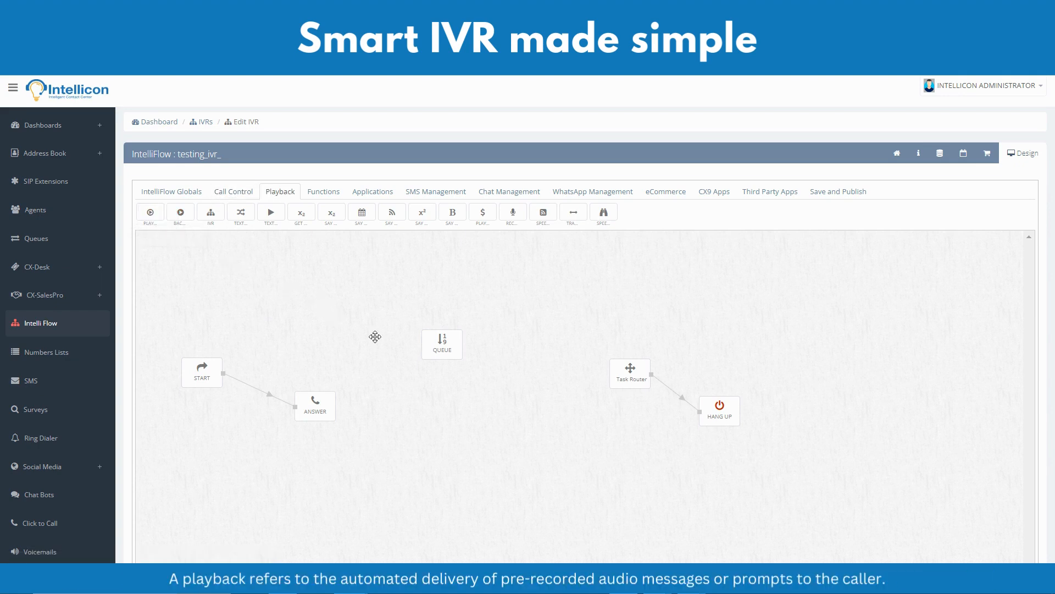
Step: Add a Playback block beside the Answer block and connect Answer to it
left_click_drag(413, 345, 413, 344)
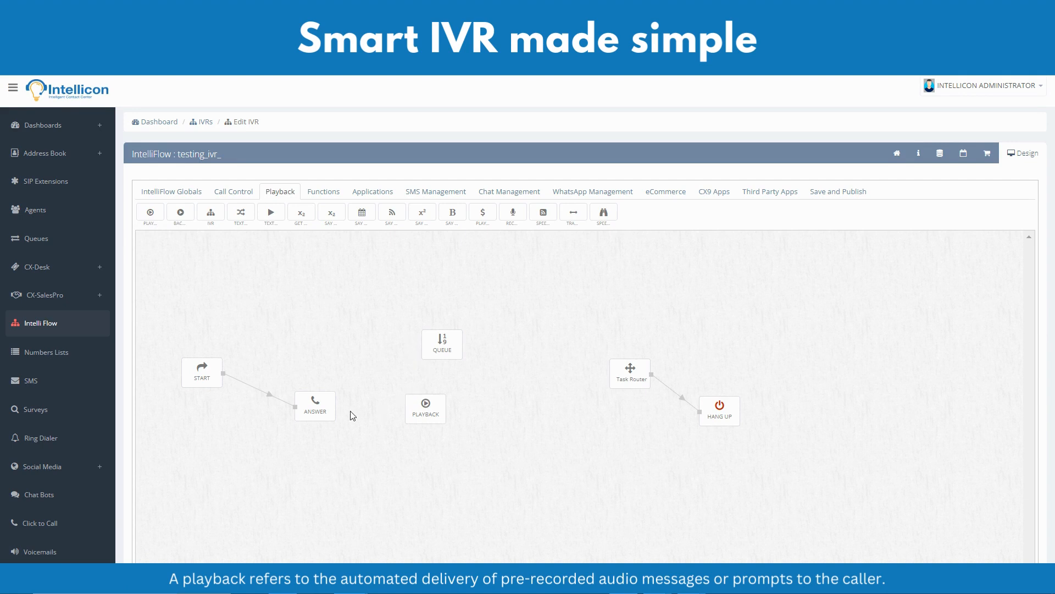
left_click_drag(334, 425, 422, 416)
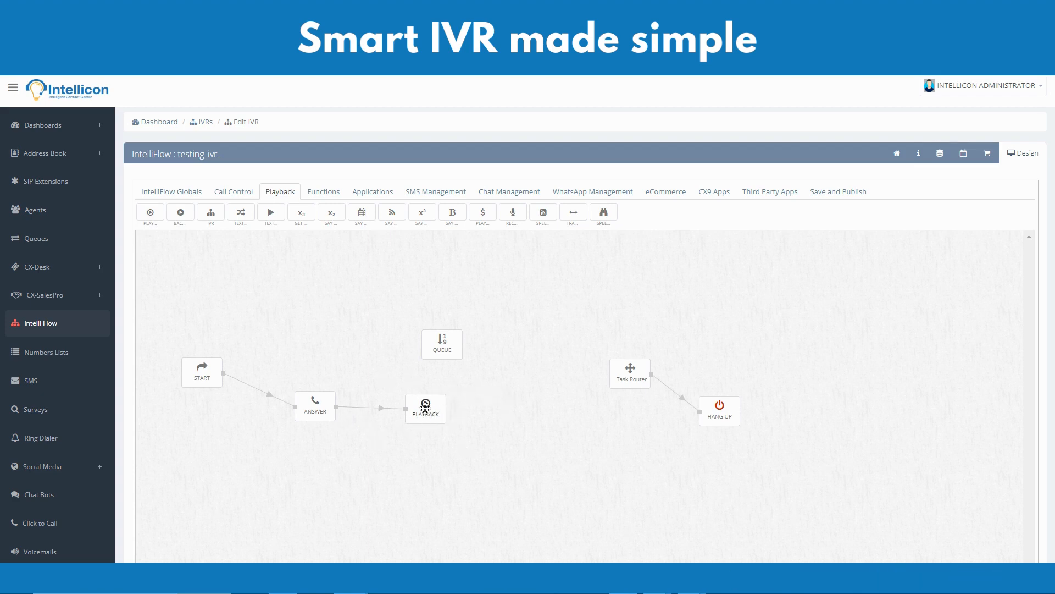
Step: Configure the Playback block with the Welcome Announcement audio, Volume Increment and Volume Value 4, and save it
double_click(425, 407)
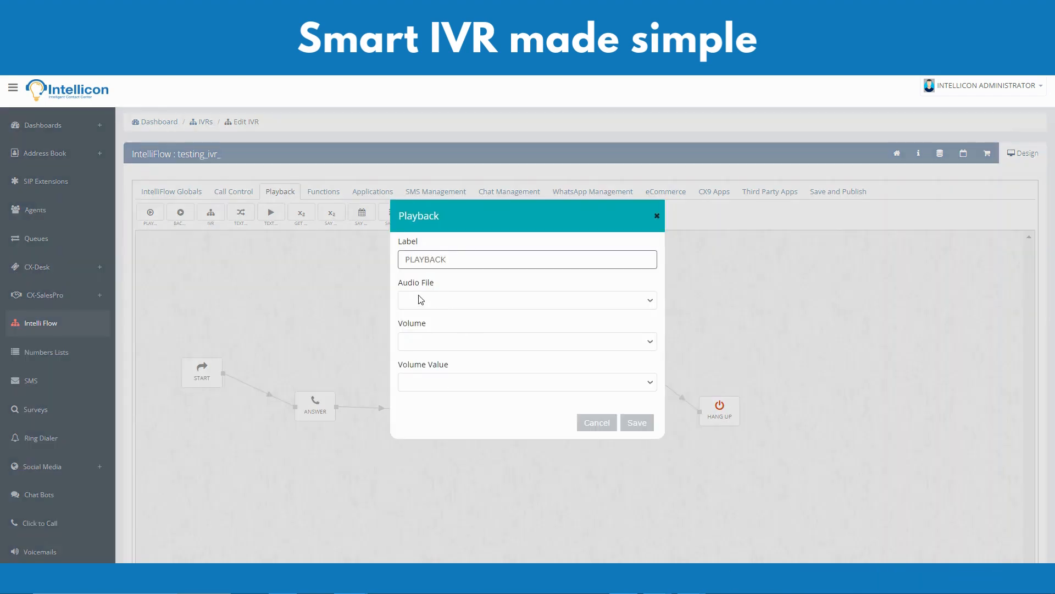
left_click(437, 301)
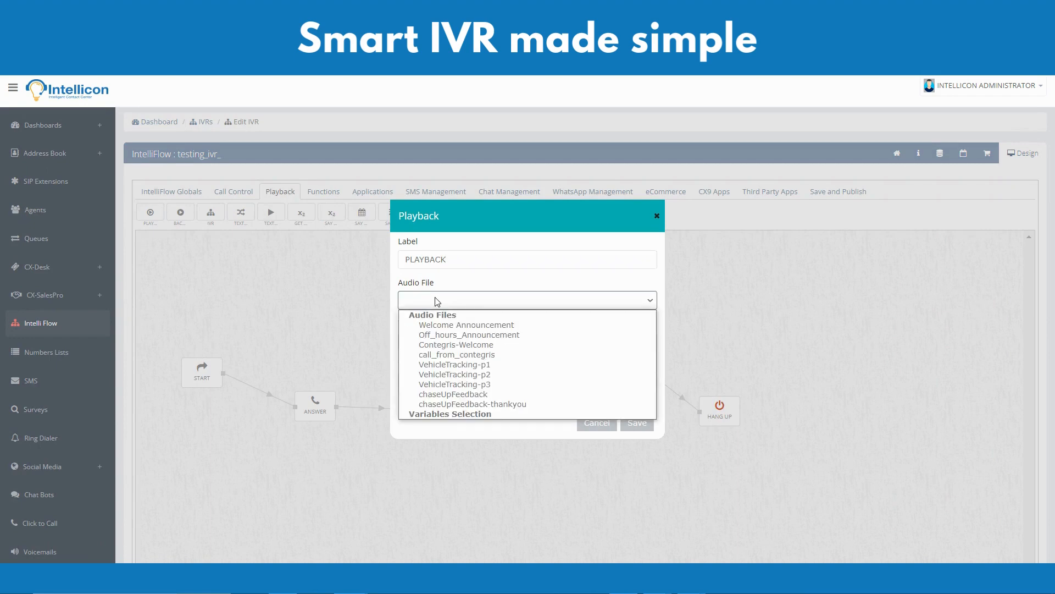
left_click(479, 328)
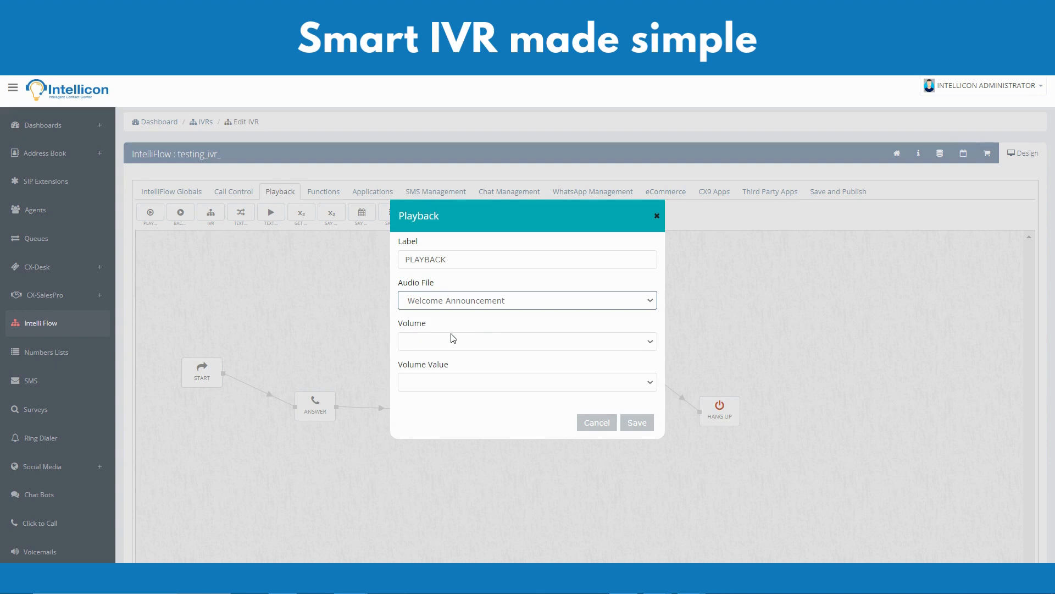
left_click(433, 346)
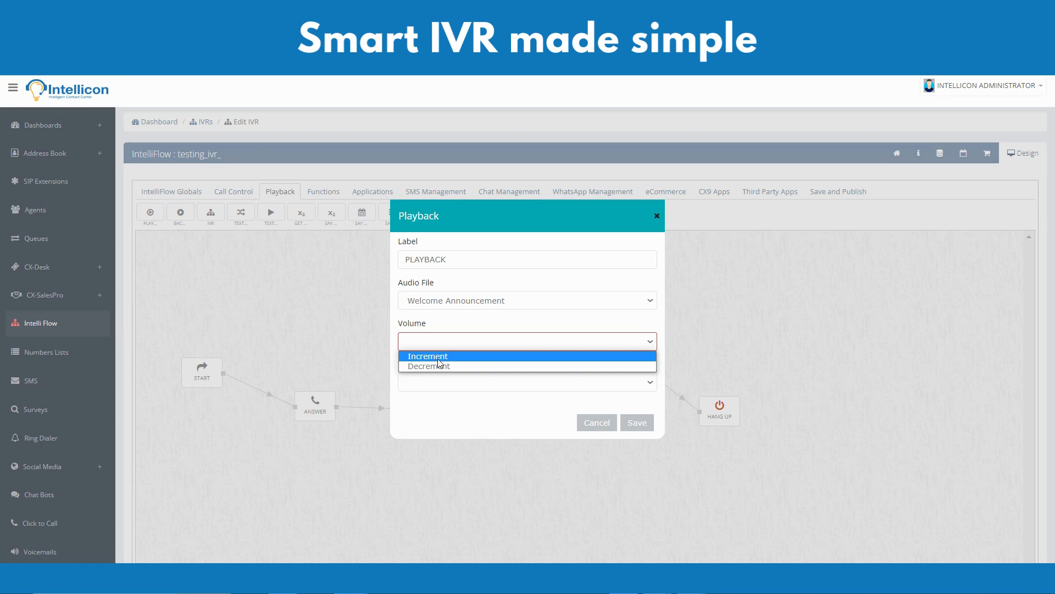
left_click(437, 358)
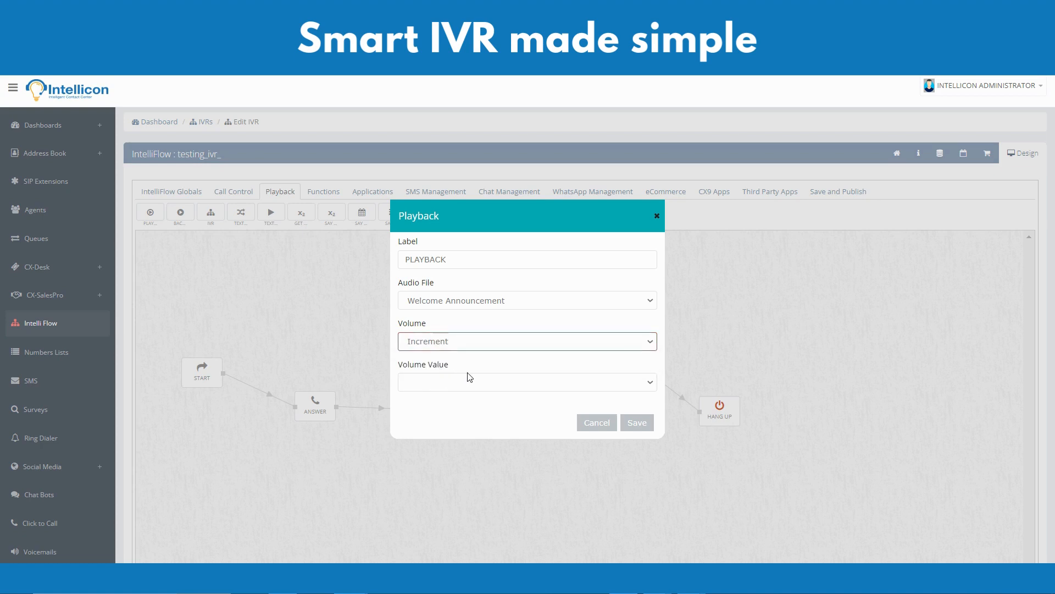
left_click(457, 387)
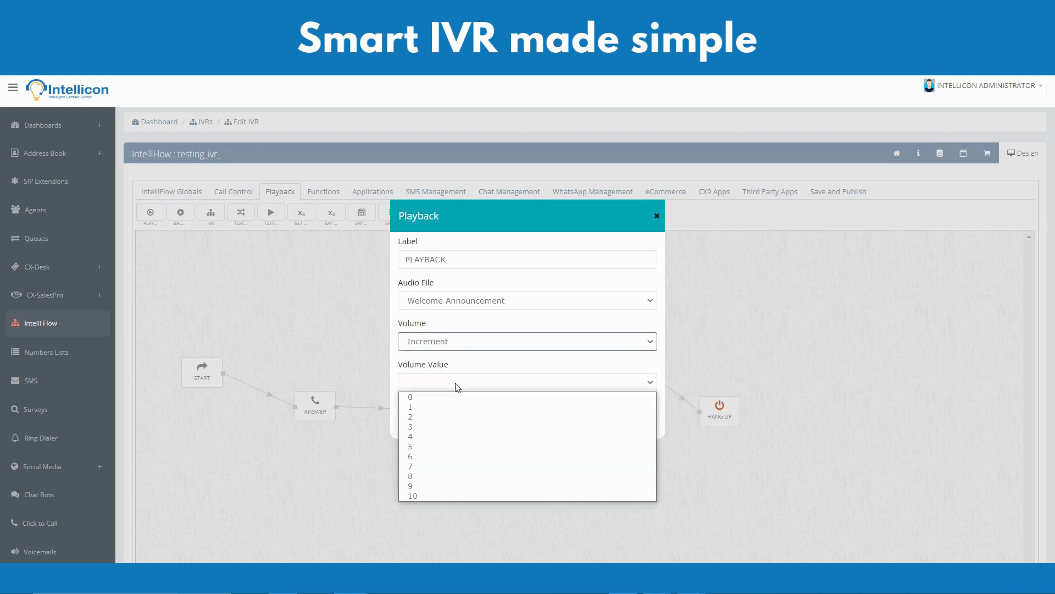
left_click(424, 435)
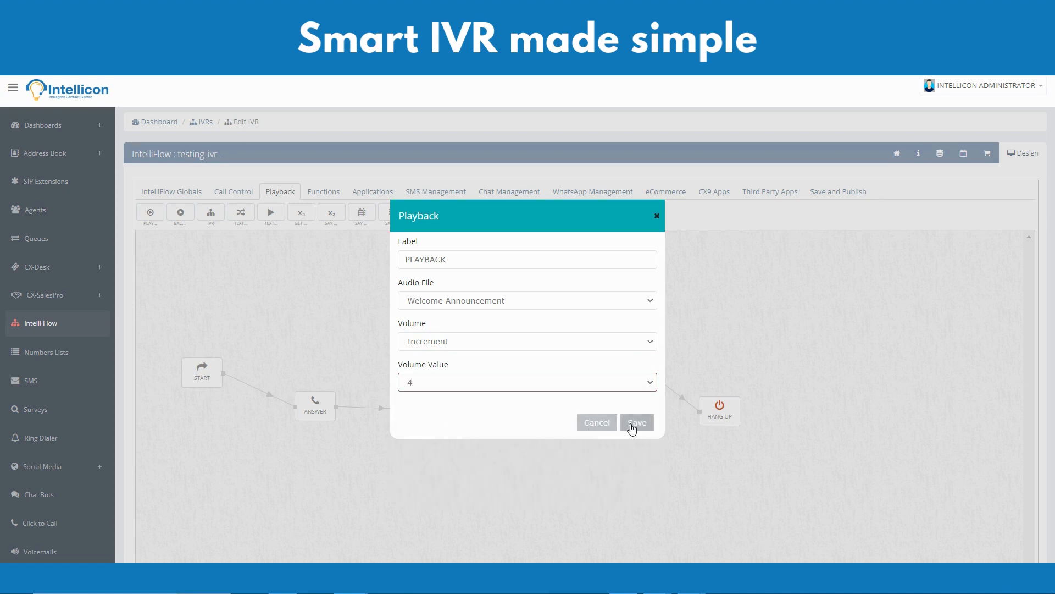
left_click(632, 427)
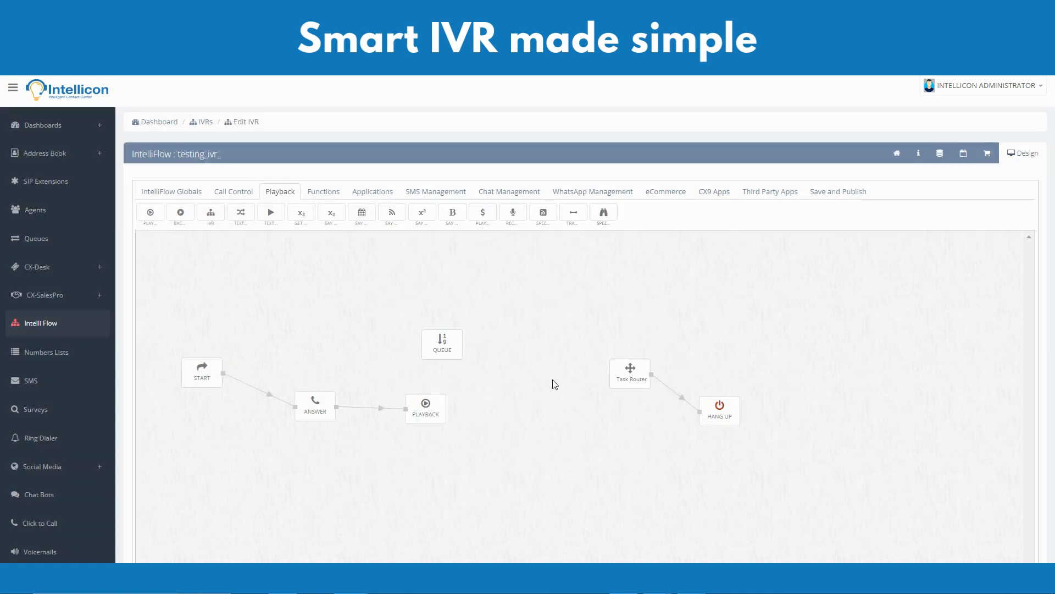
Step: Add a GotoIfTime block between the Playback and Task Router blocks and connect it to both
left_click(365, 193)
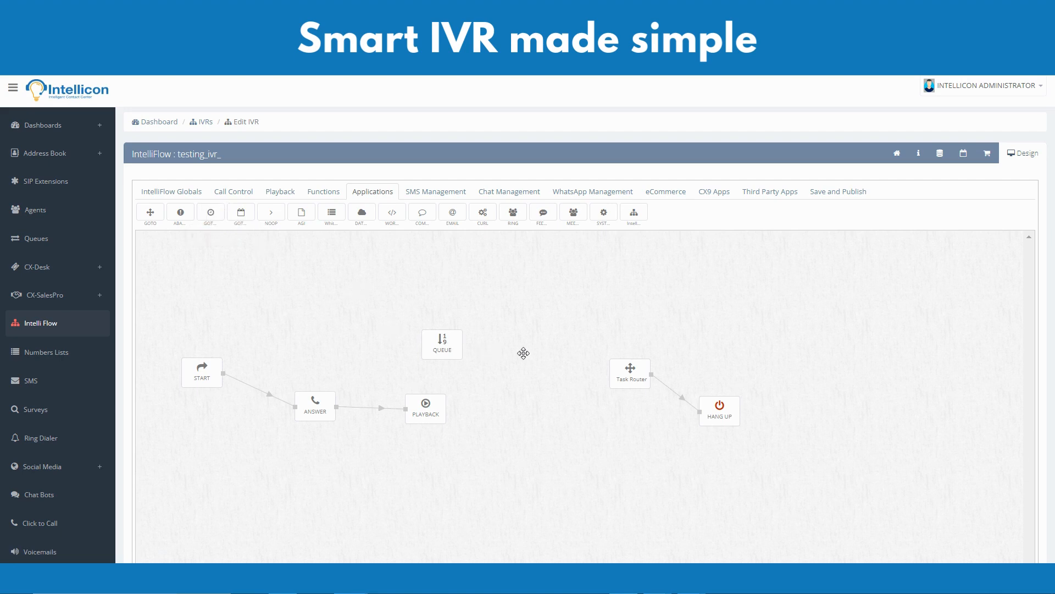
left_click_drag(523, 353, 524, 353)
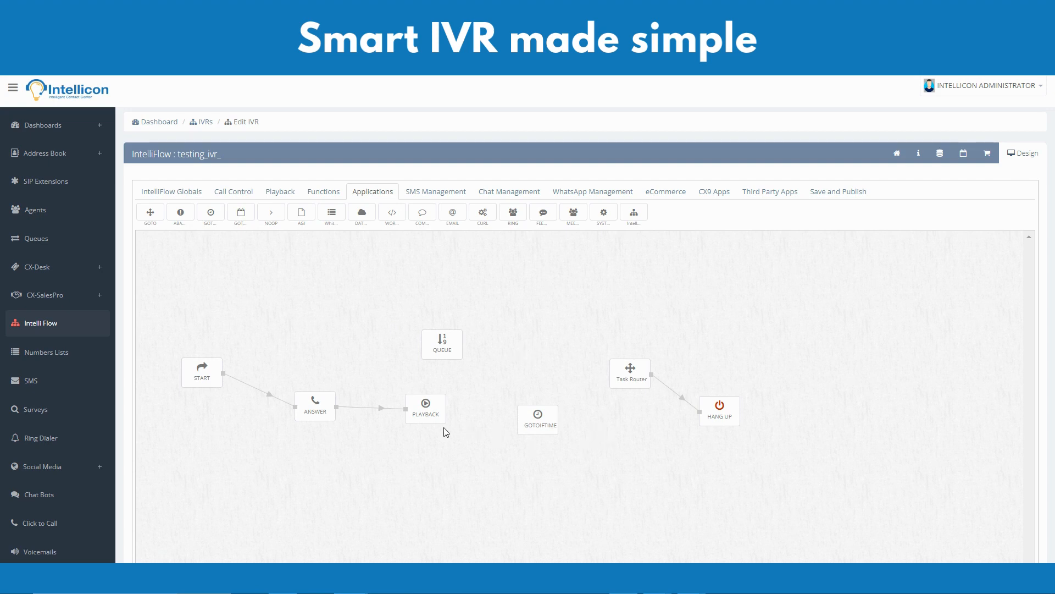
left_click_drag(448, 425, 540, 424)
left_click_drag(553, 433, 635, 380)
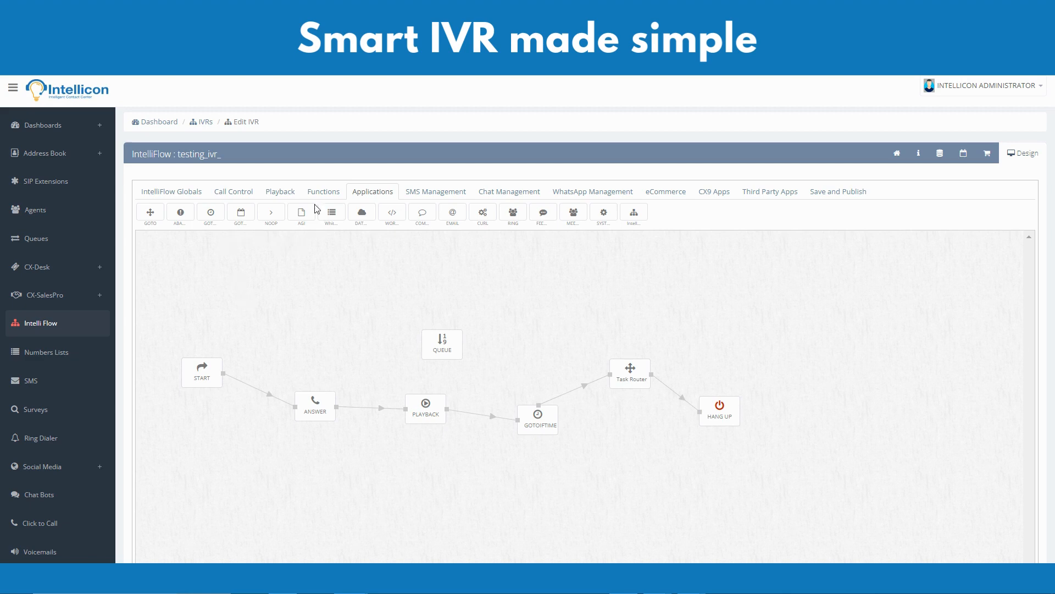
Step: Add a second Playback block below the Task Router, connected from GotoIfTime and on to Hang Up, and move Hang Up farther right
left_click(279, 191)
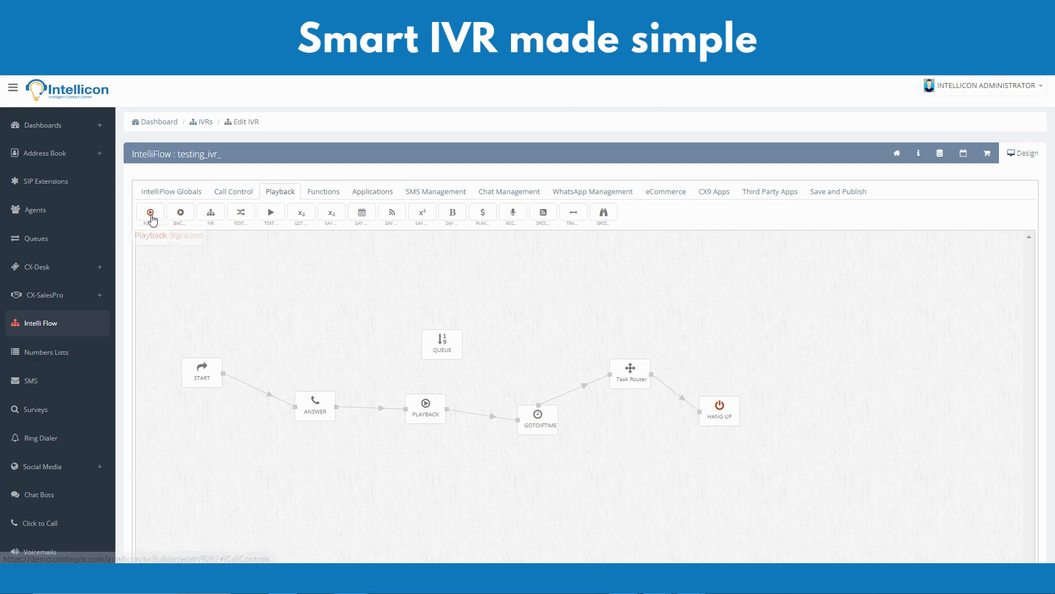
left_click_drag(152, 217, 619, 403)
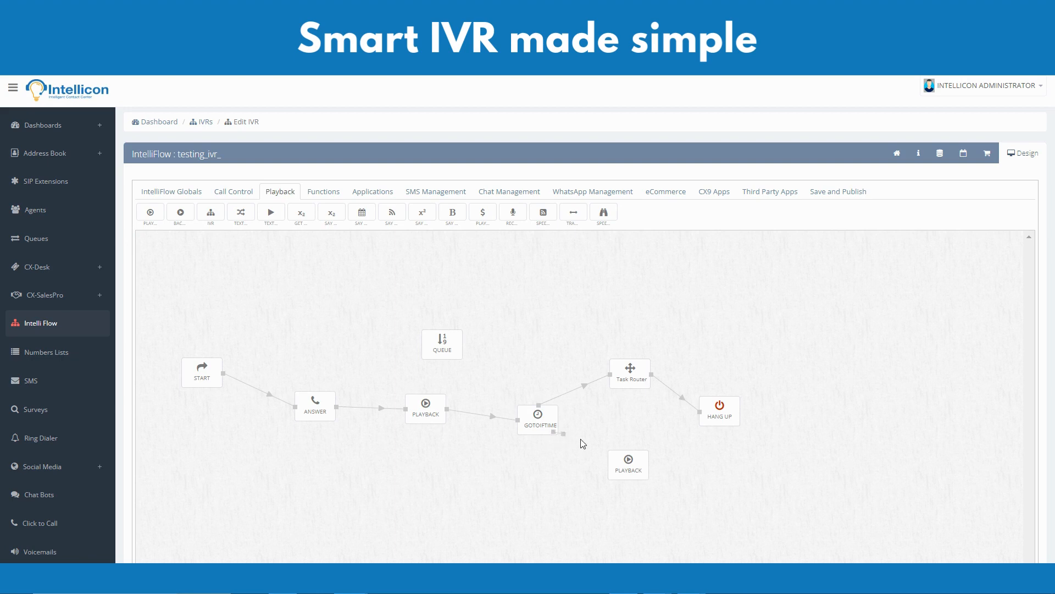
left_click_drag(583, 443, 627, 465)
left_click_drag(652, 472, 721, 414)
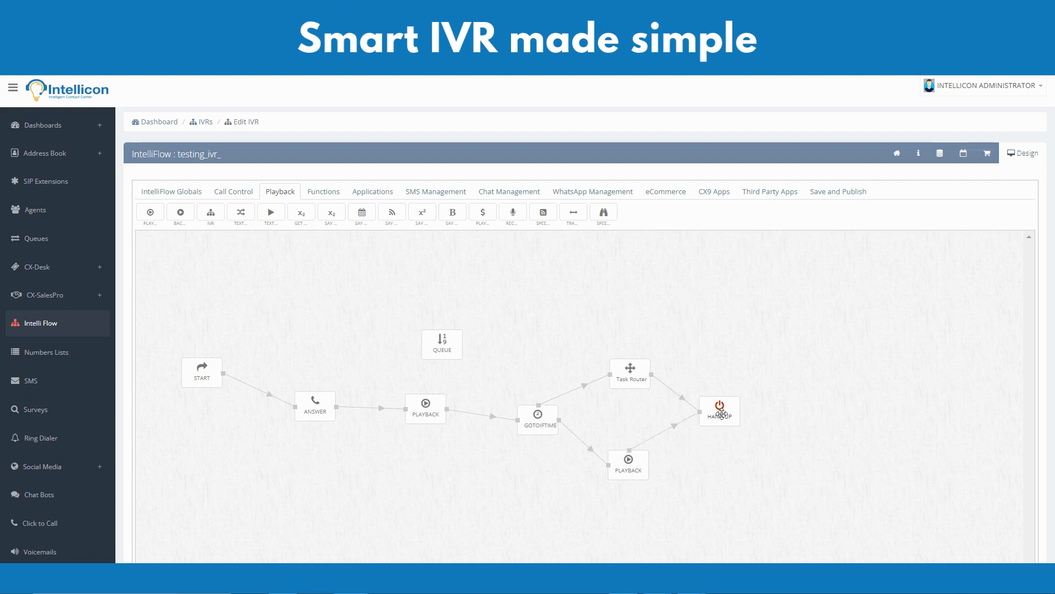
left_click_drag(722, 412, 806, 411)
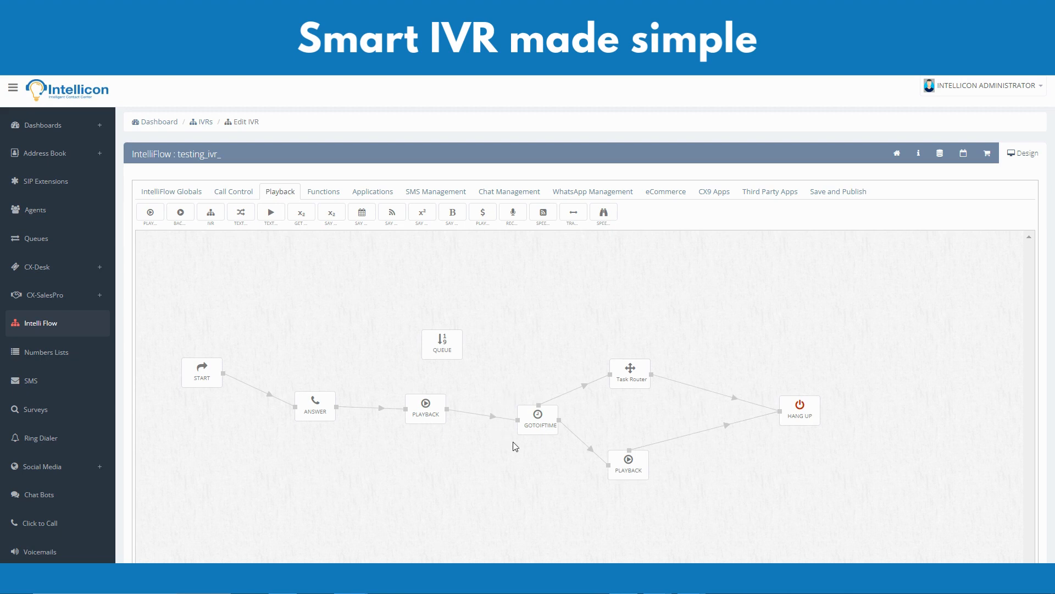
Step: Set the DTMF input of the connection from GotoIfTime to Task Router to true and save it
left_click(583, 385)
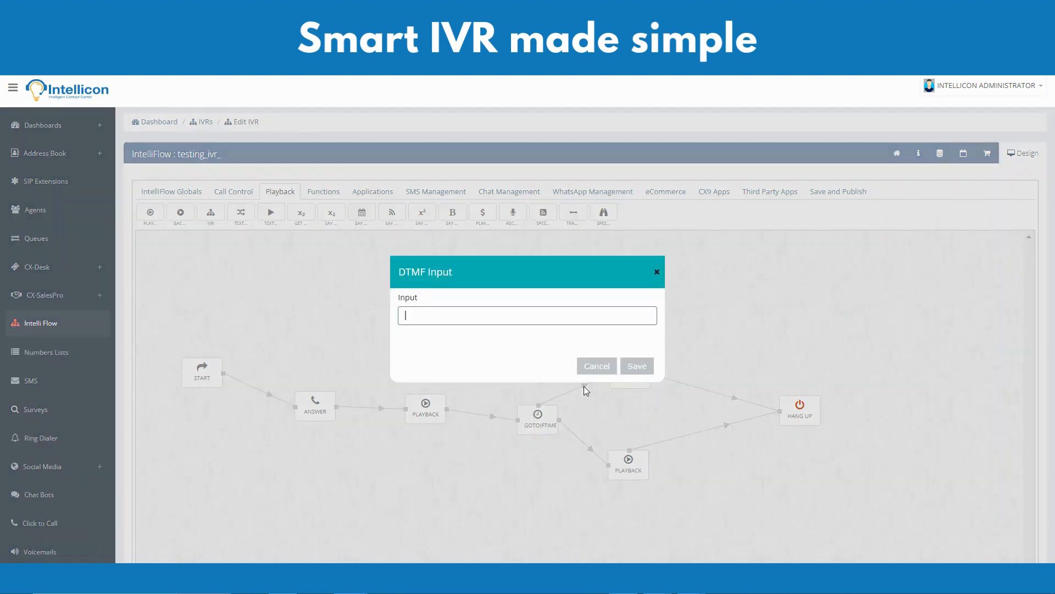
left_click(477, 315)
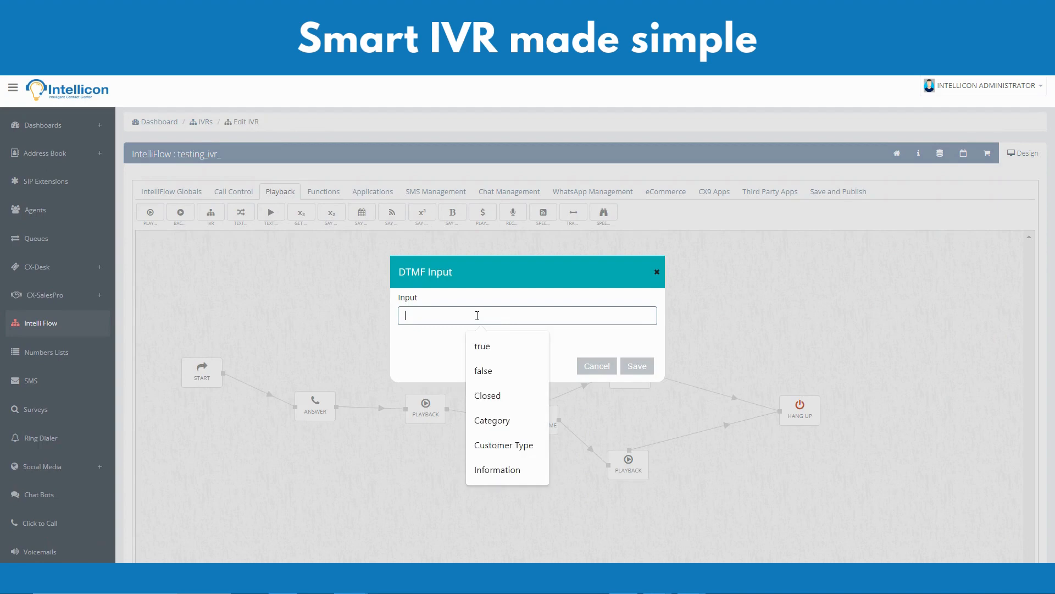
type("true")
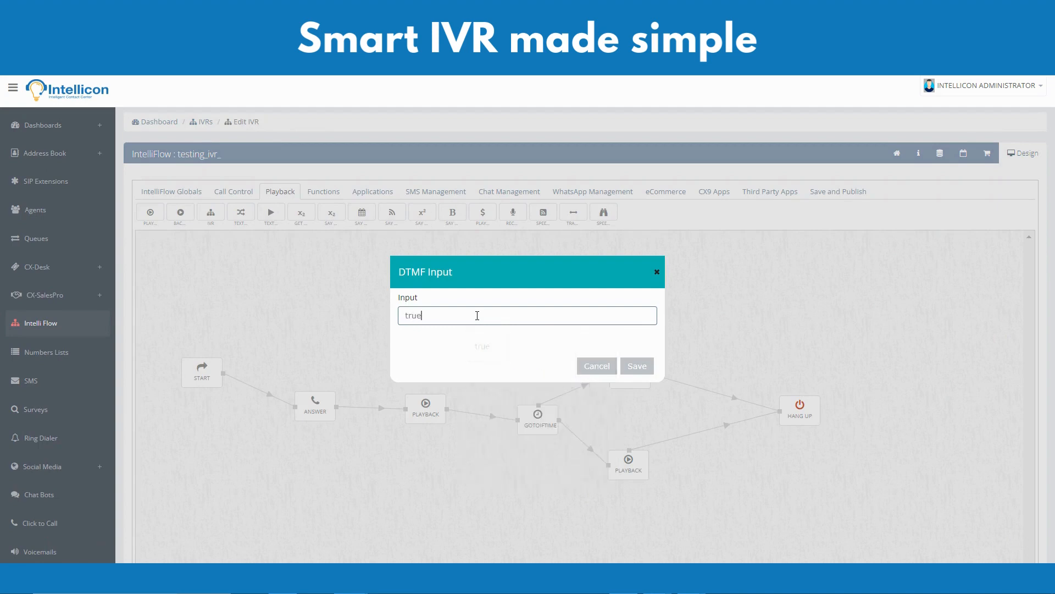
left_click(637, 366)
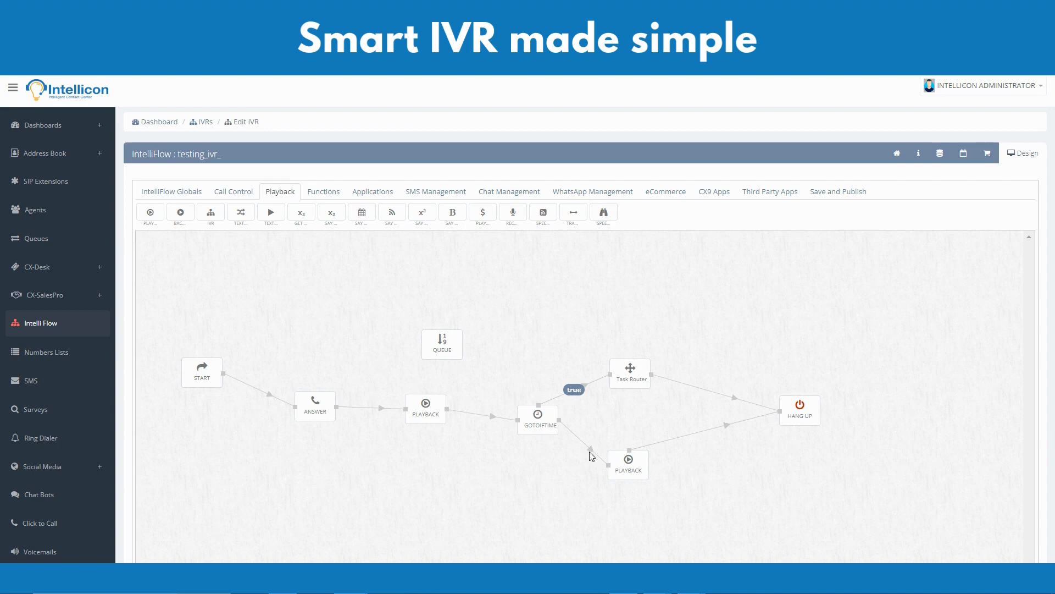
Step: Set the DTMF input of the connection from GotoIfTime to the second Playback block to false and save it
left_click(589, 449)
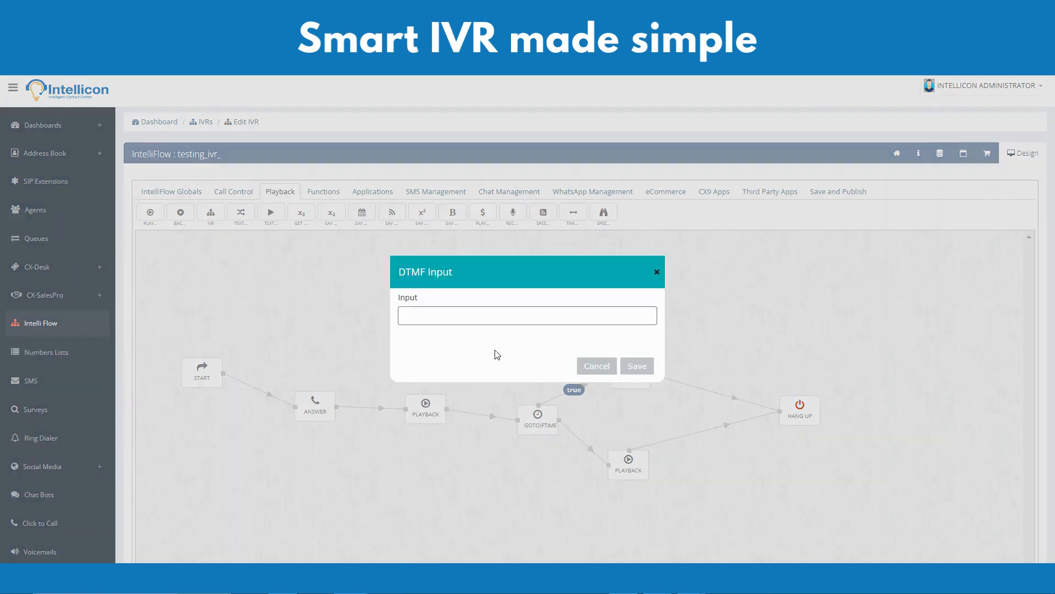
left_click(474, 317)
type("f")
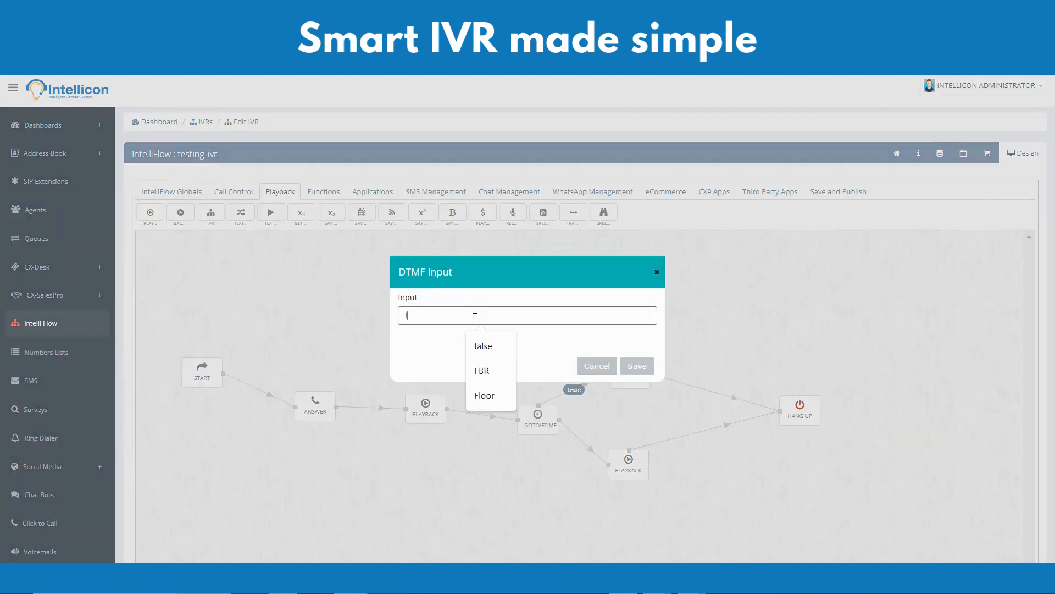
type("alse")
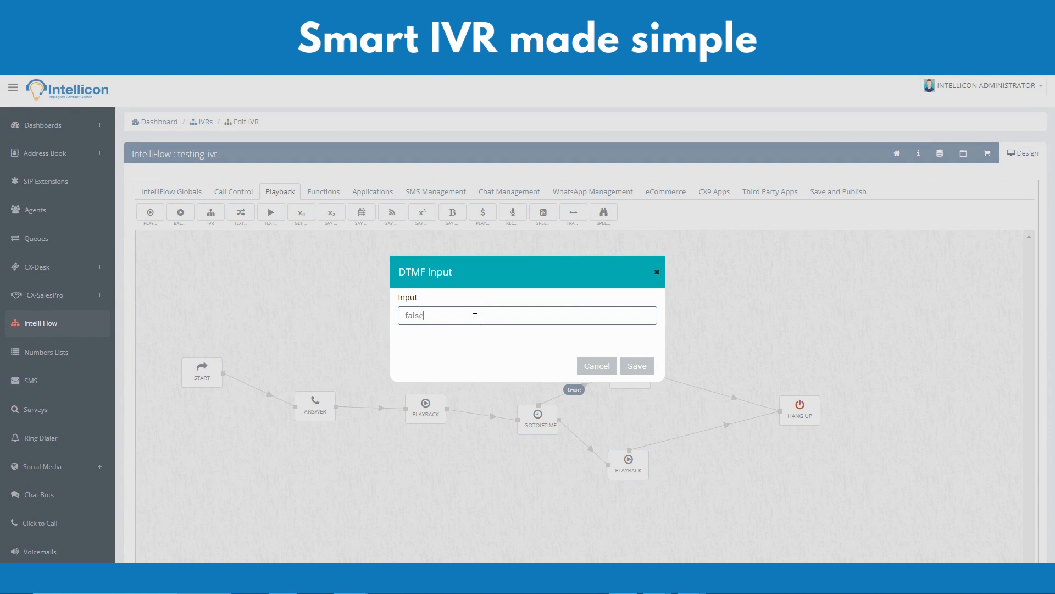
left_click(638, 367)
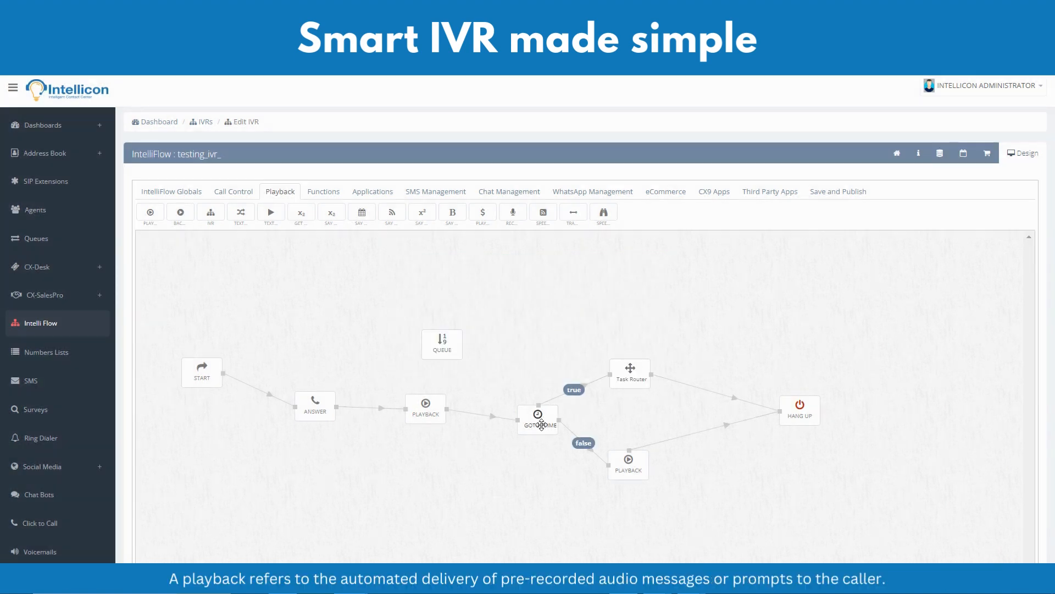
Step: Set the GotoIfTime block's time condition to Office_Hou, then save the IVR flow without publishing it
double_click(541, 425)
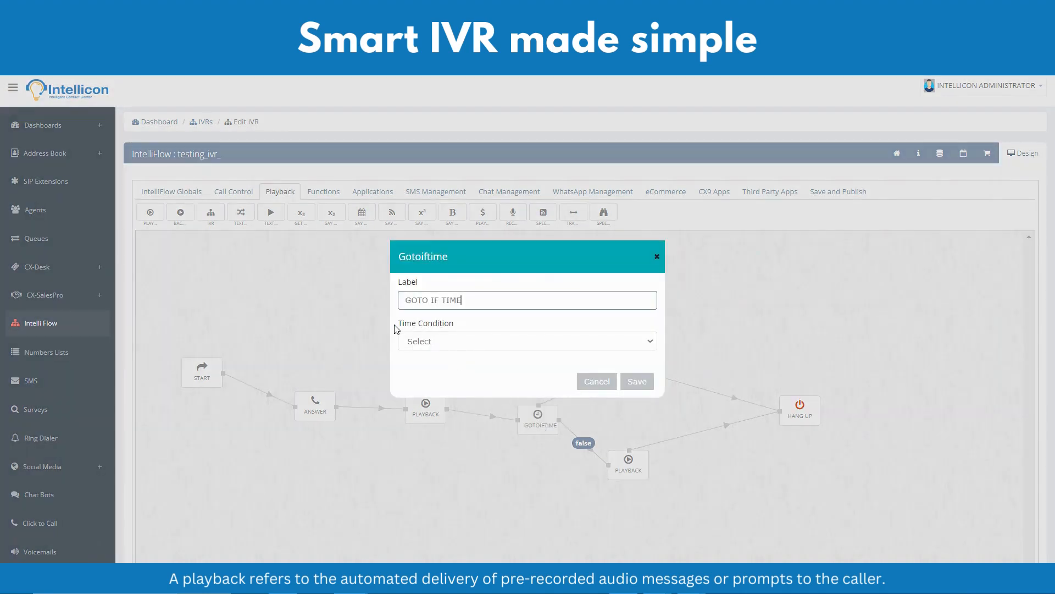
left_click(434, 340)
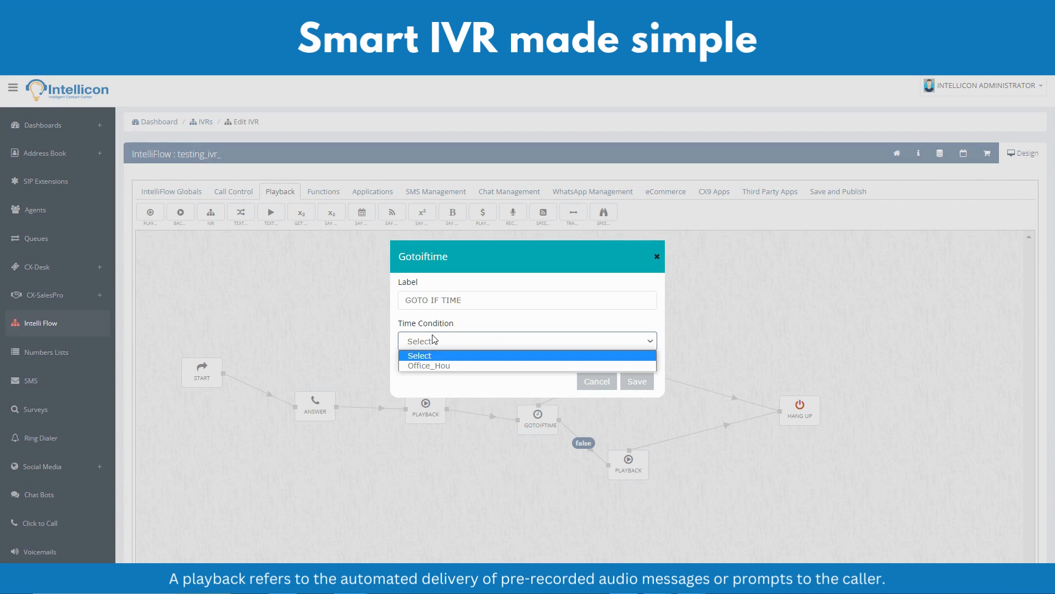
left_click(434, 366)
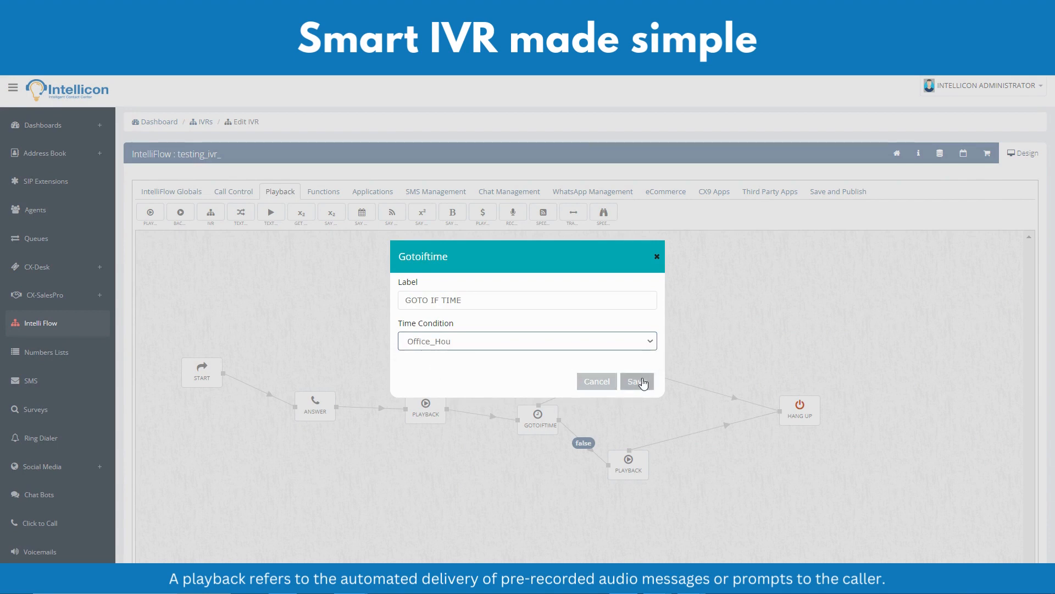
left_click(638, 380)
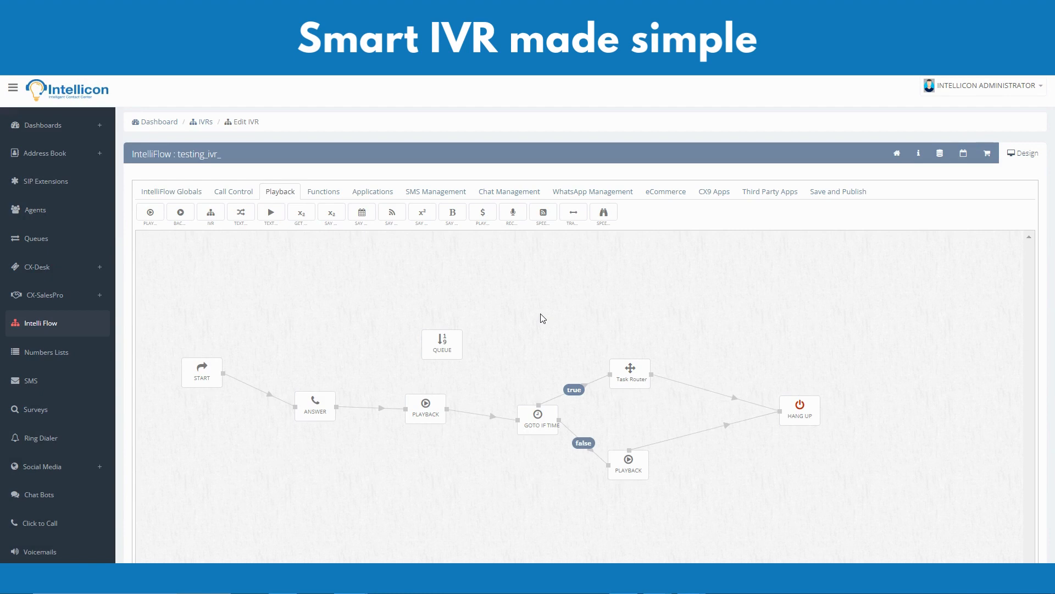
left_click(830, 193)
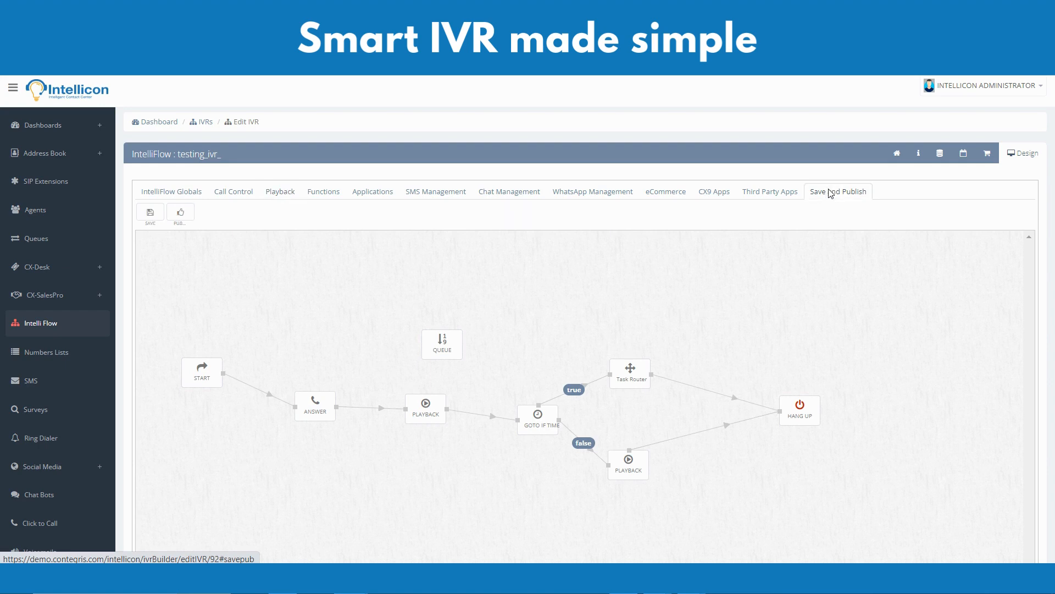
left_click(150, 219)
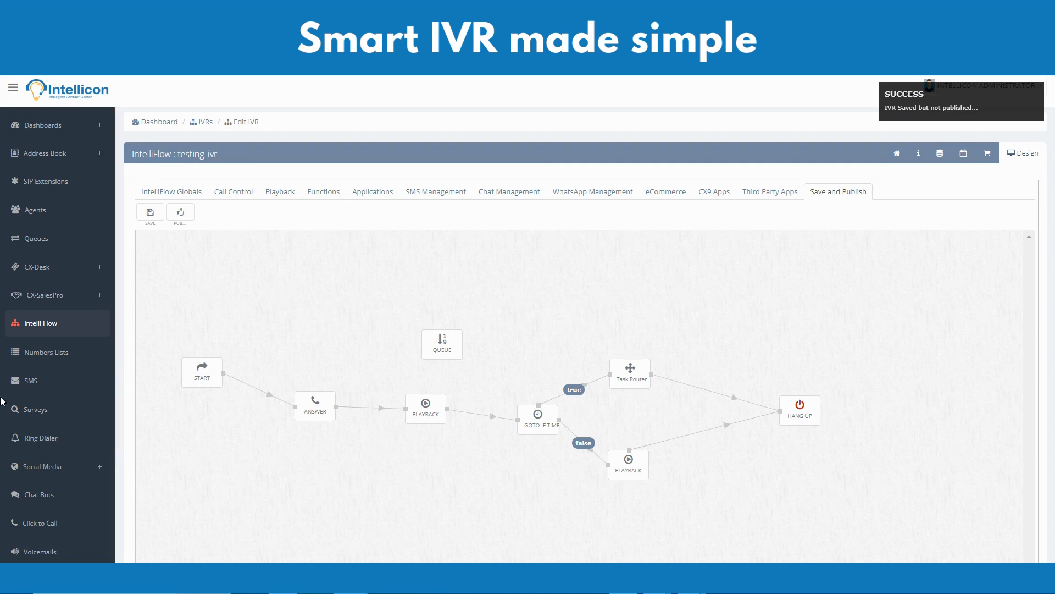
Step: Open the Audio Files list of the Sound Studio
scroll(1, 400, "down", 1)
scroll(2, 402, "down", 3)
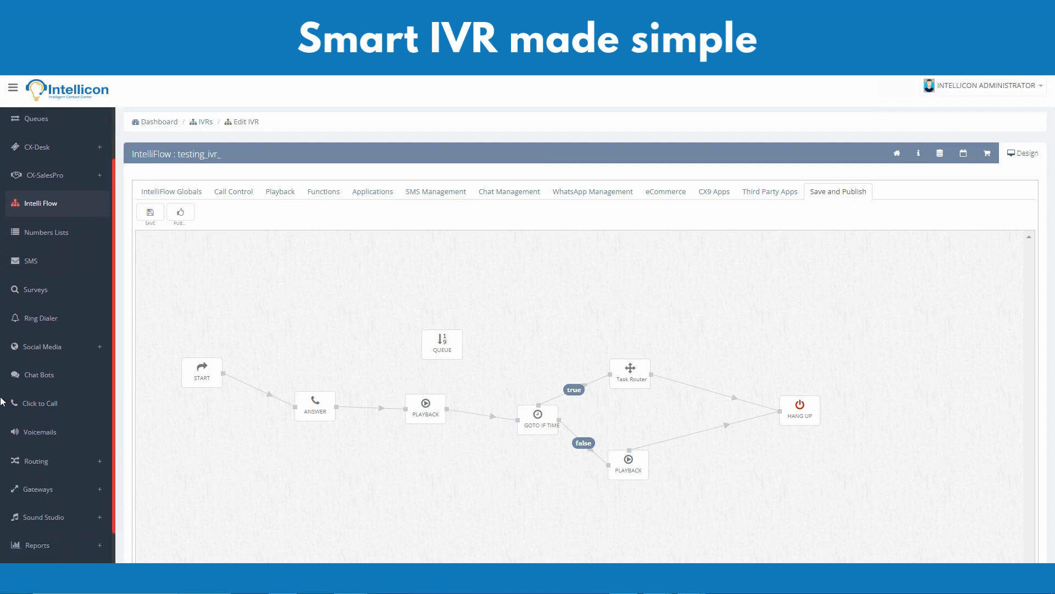
left_click(59, 482)
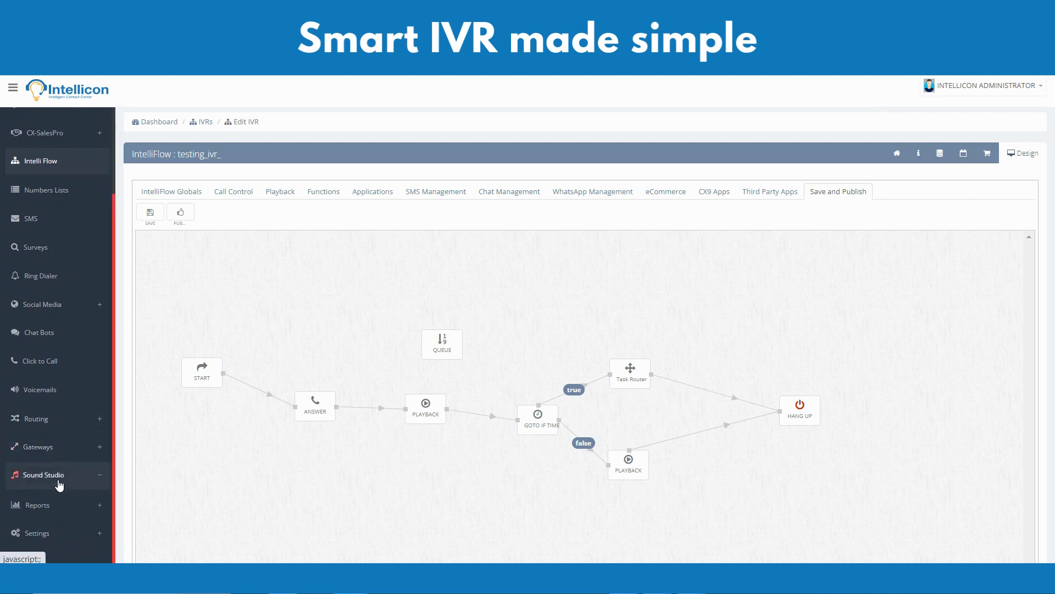
left_click(53, 444)
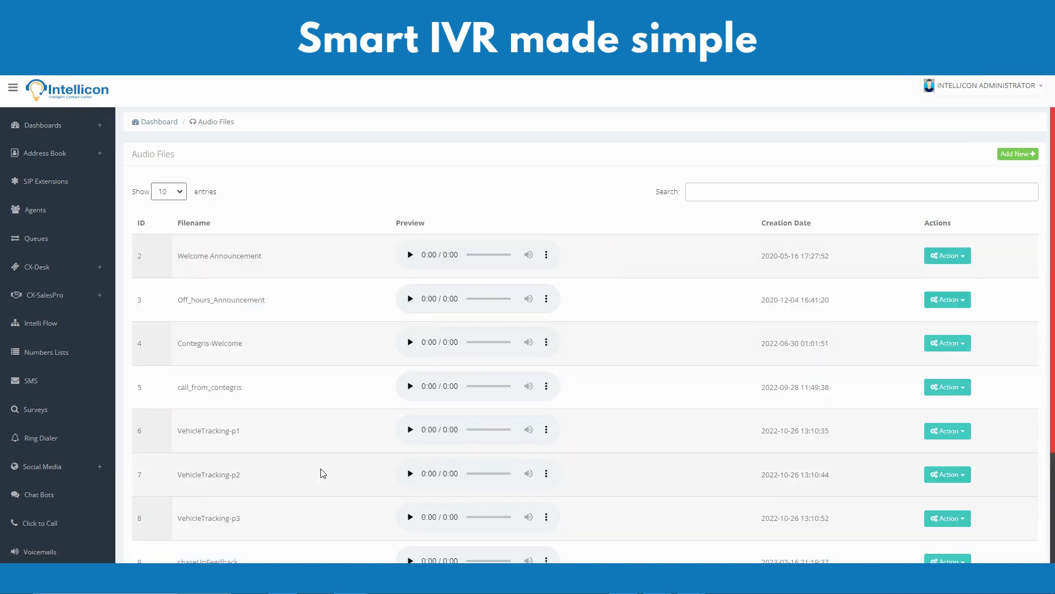
scroll(323, 472, "down", 1)
scroll(322, 472, "up", 1)
Step: Upload Off_hour Announcement.wav from the Audio Charcoal folder on drive D: as a new audio file named "offhour announcement"
left_click(1017, 154)
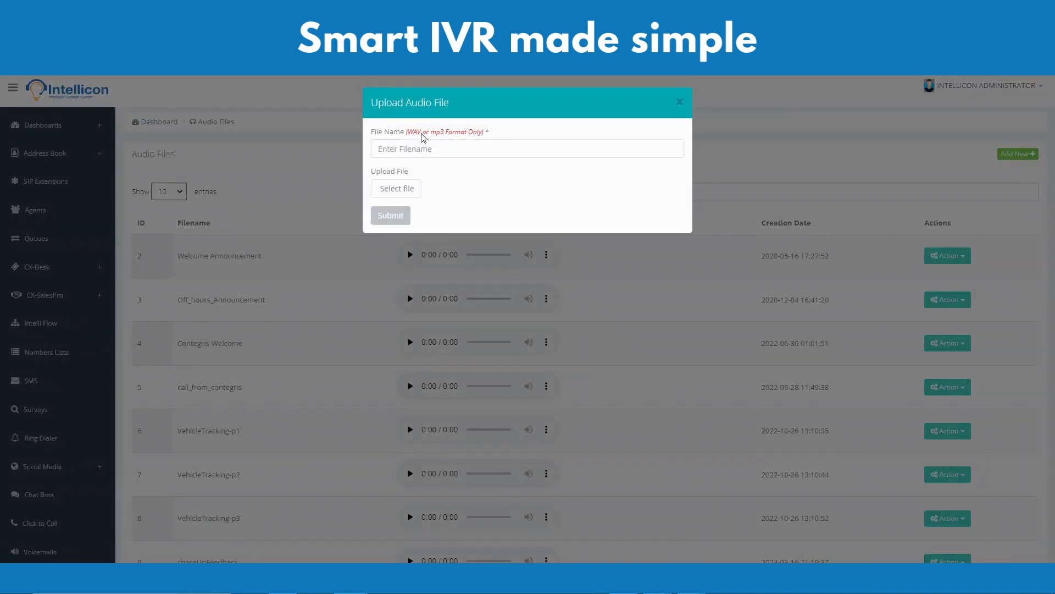
left_click(447, 149)
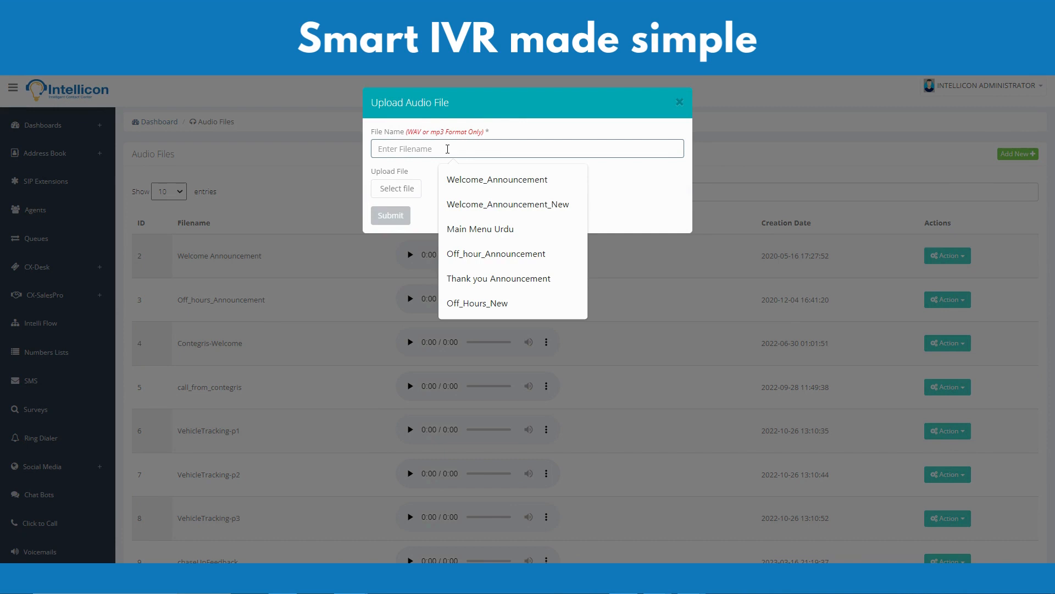
type("offhour announcement")
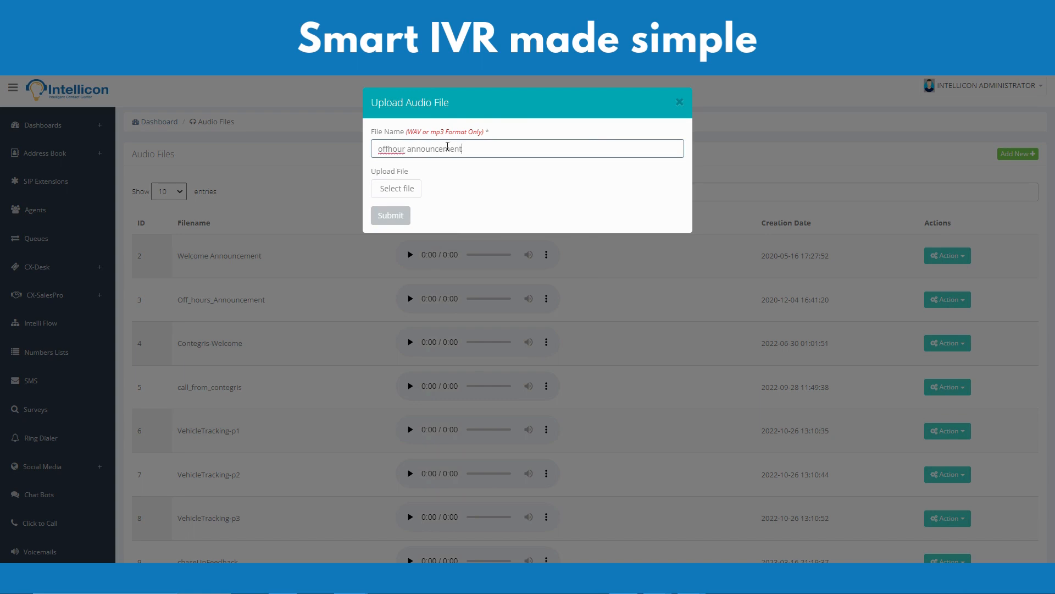
left_click(406, 193)
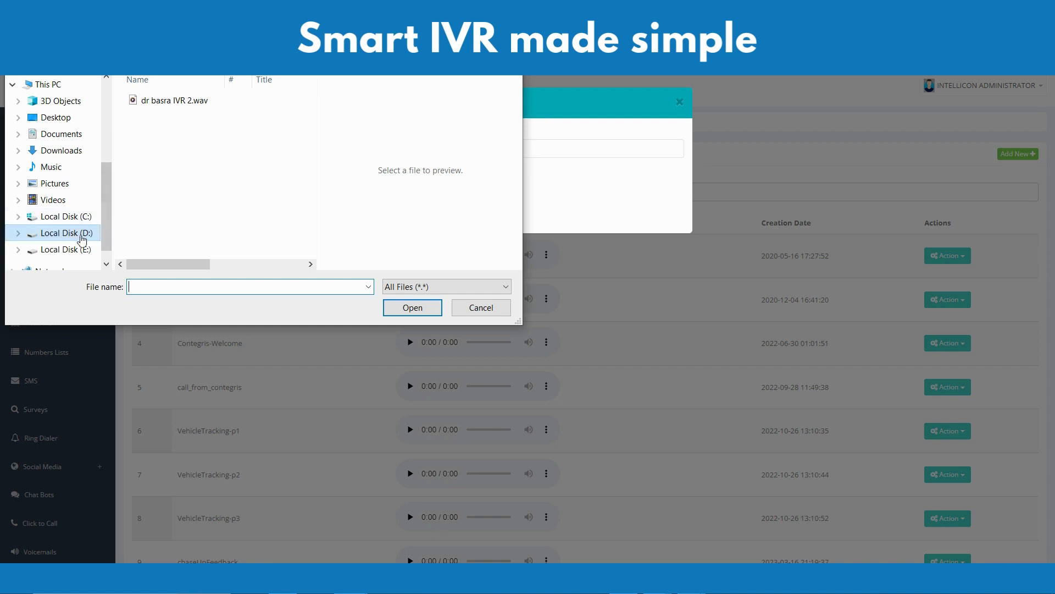
left_click(61, 232)
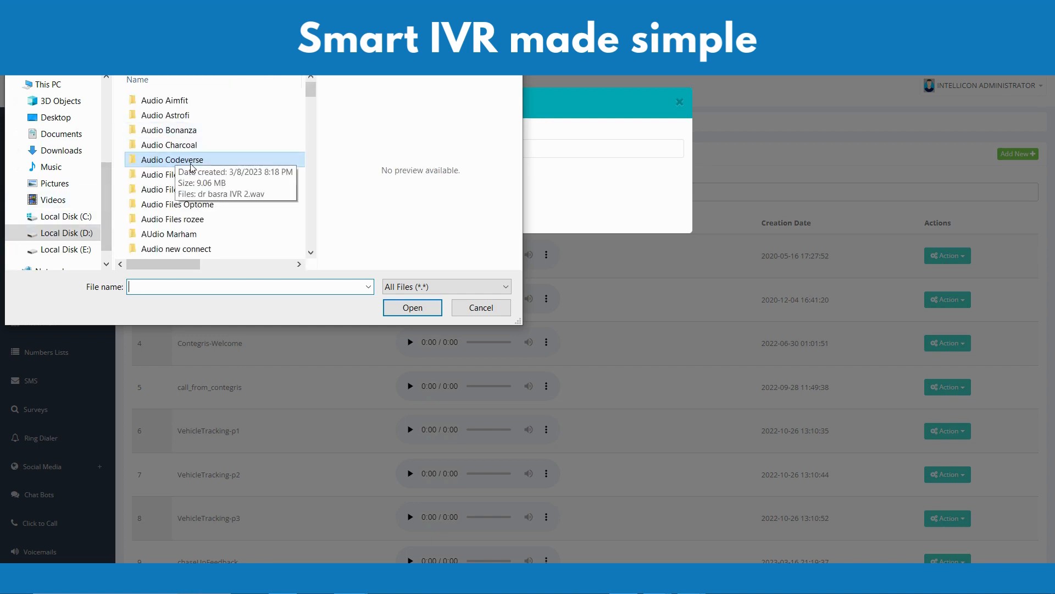
double_click(168, 144)
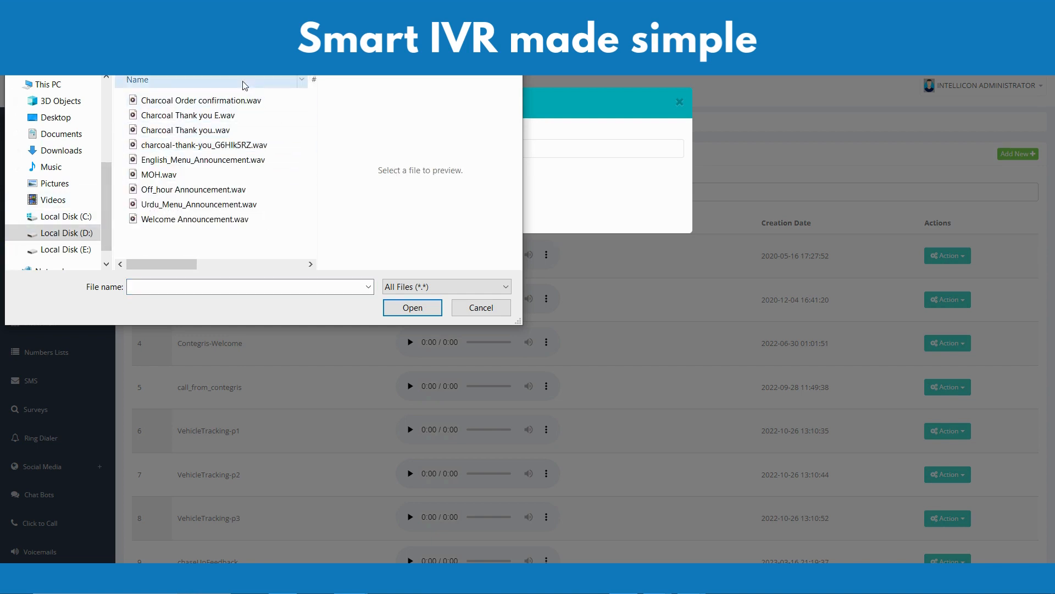
left_click(172, 190)
left_click(409, 306)
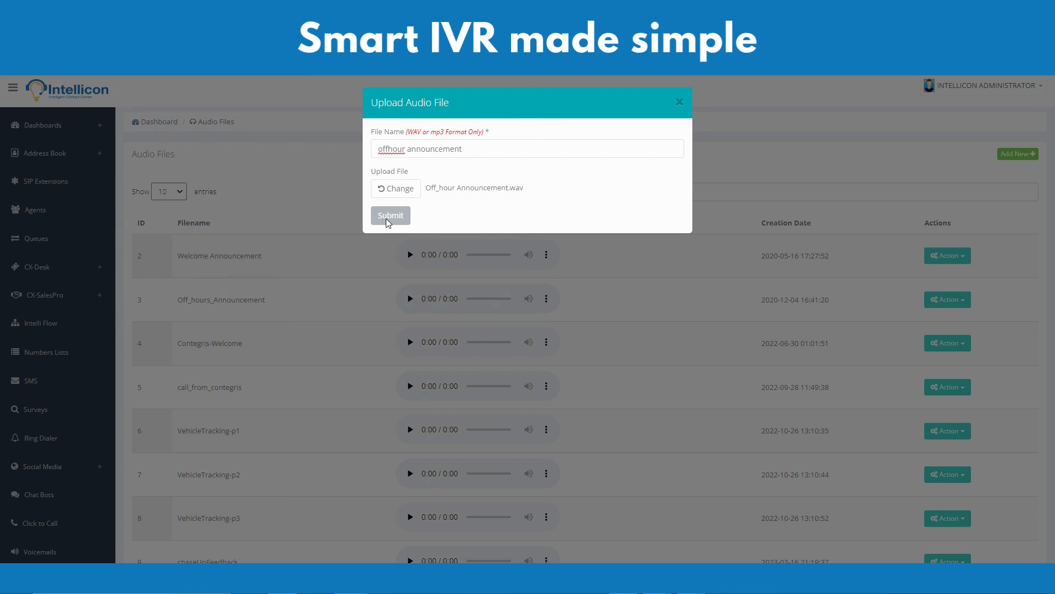
left_click(386, 219)
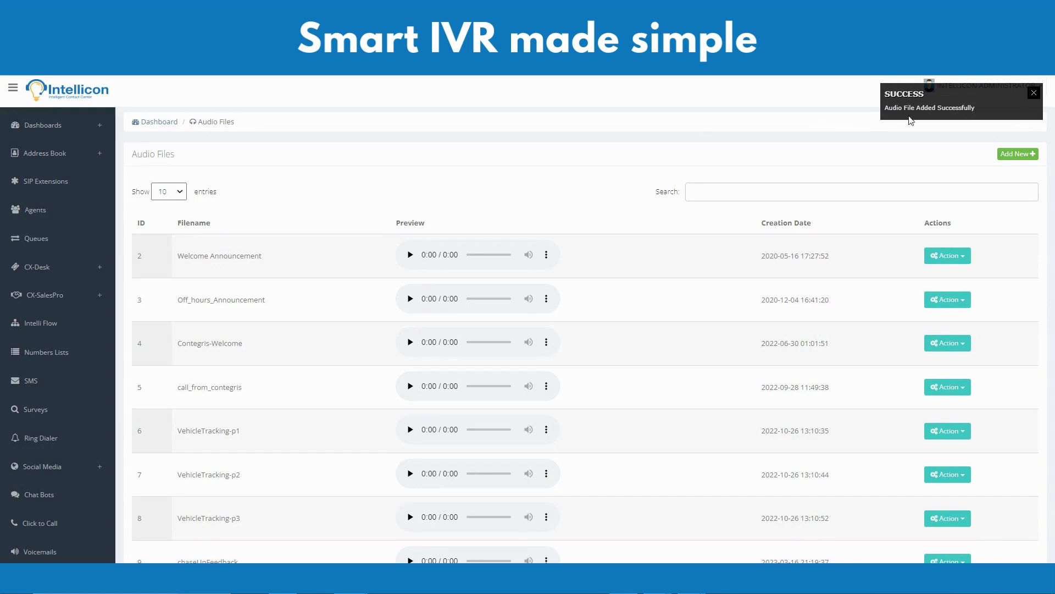
Step: Find the testing_ivr_ flow in Intelli Flow by searching for "testing" and open its design canvas for editing
left_click(43, 325)
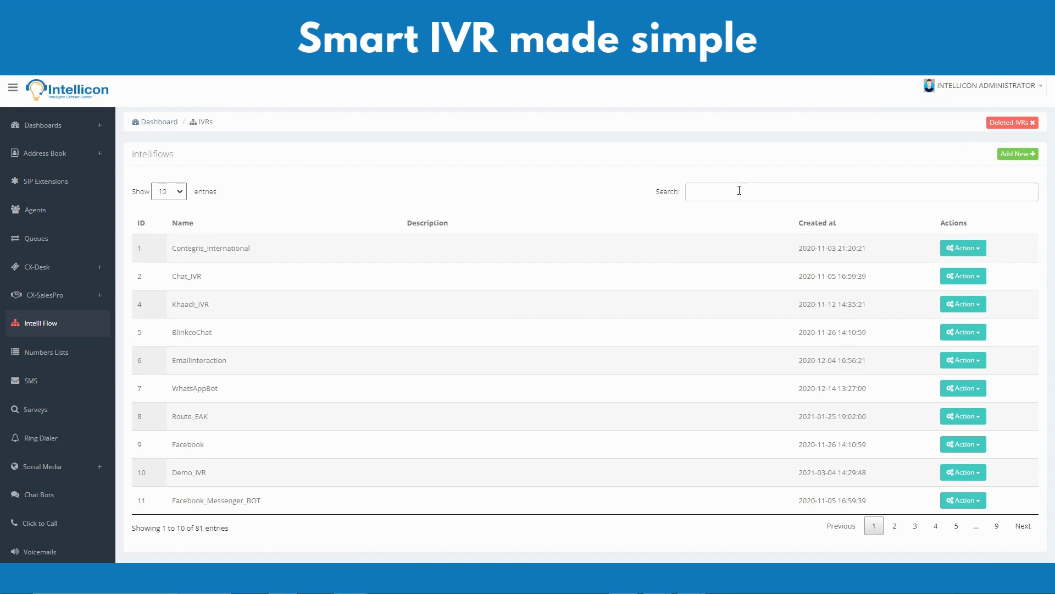
left_click(739, 191)
type("testi")
type("ng")
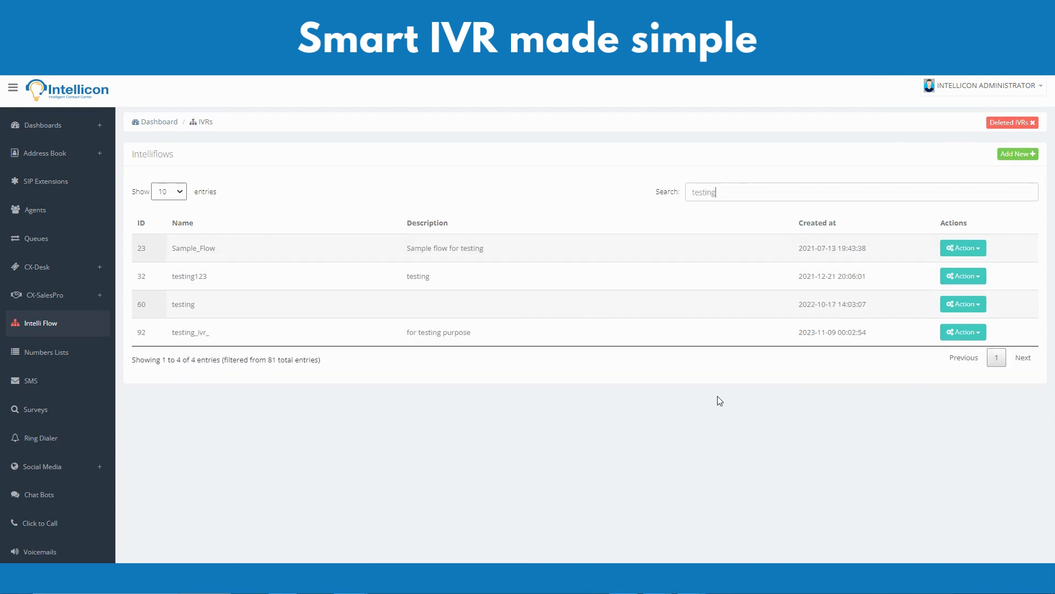
left_click(963, 332)
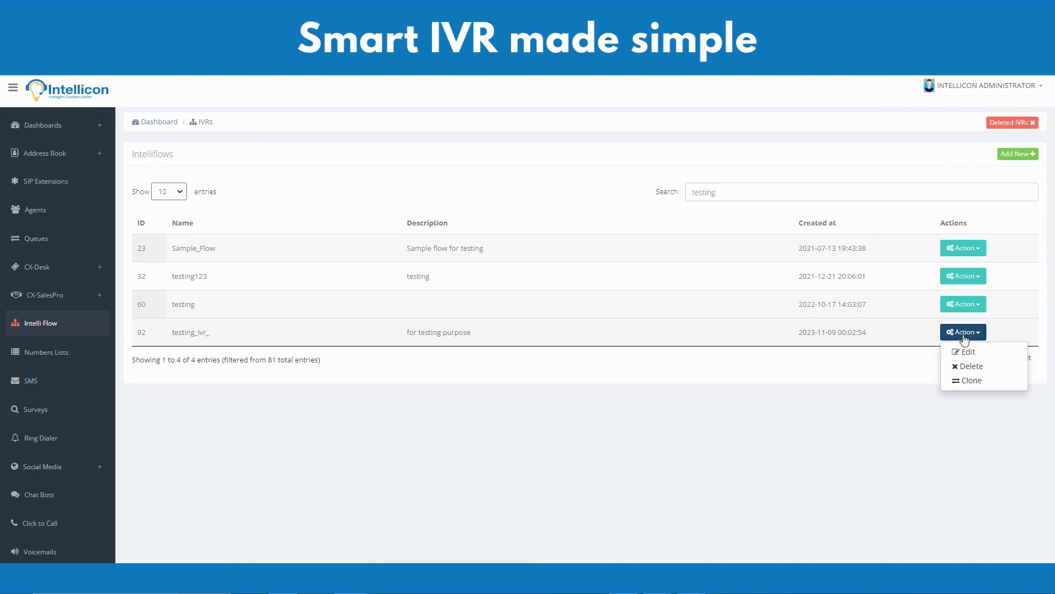
left_click(967, 352)
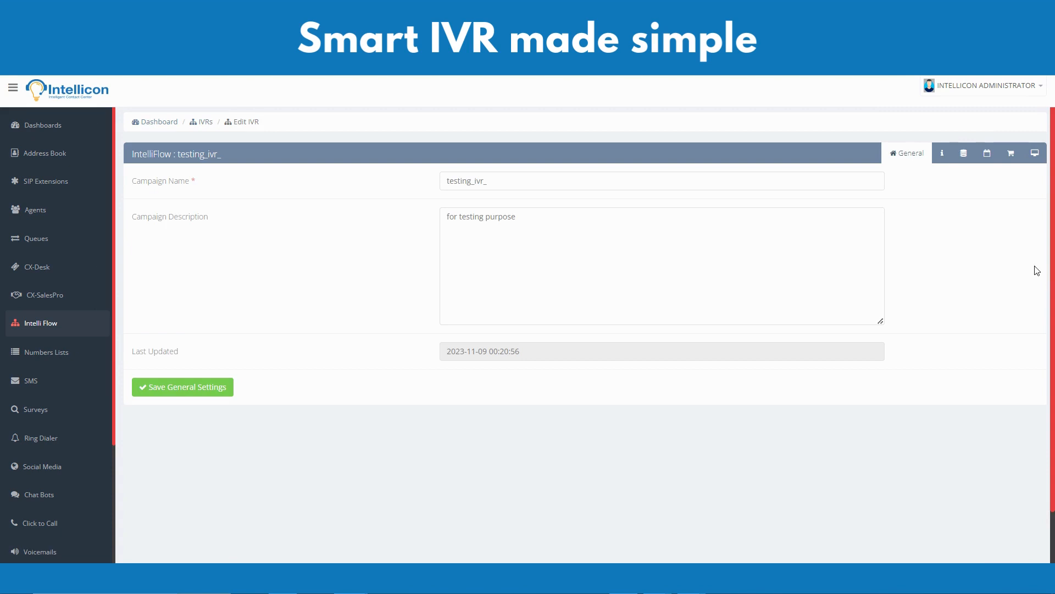
left_click(1033, 155)
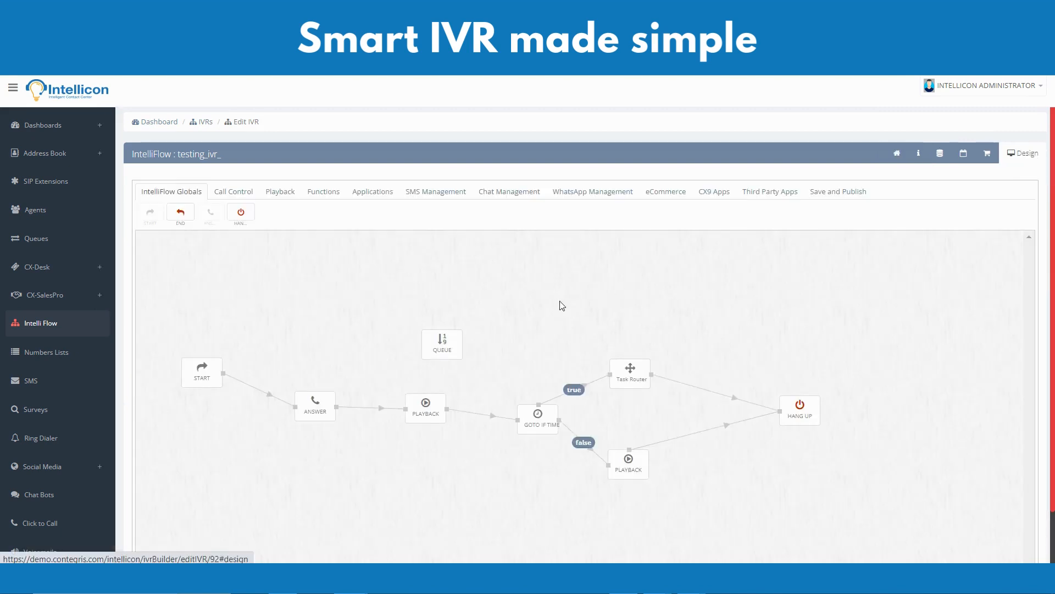
Step: Configure the Playback block on the false branch with the offhour announcement audio file, volume Increment and volume value 4, and save it
double_click(623, 460)
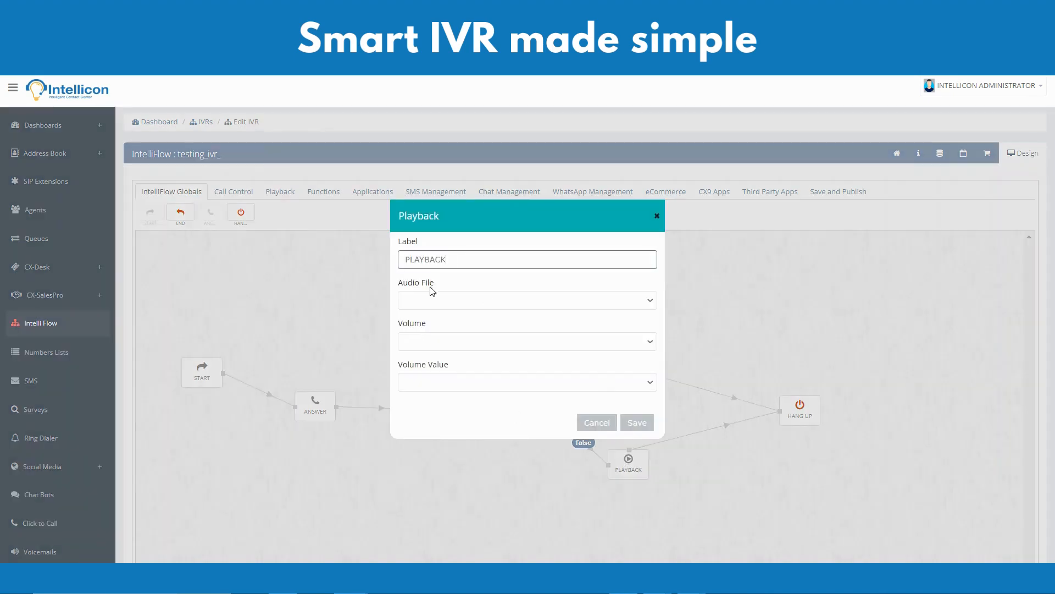
left_click(420, 303)
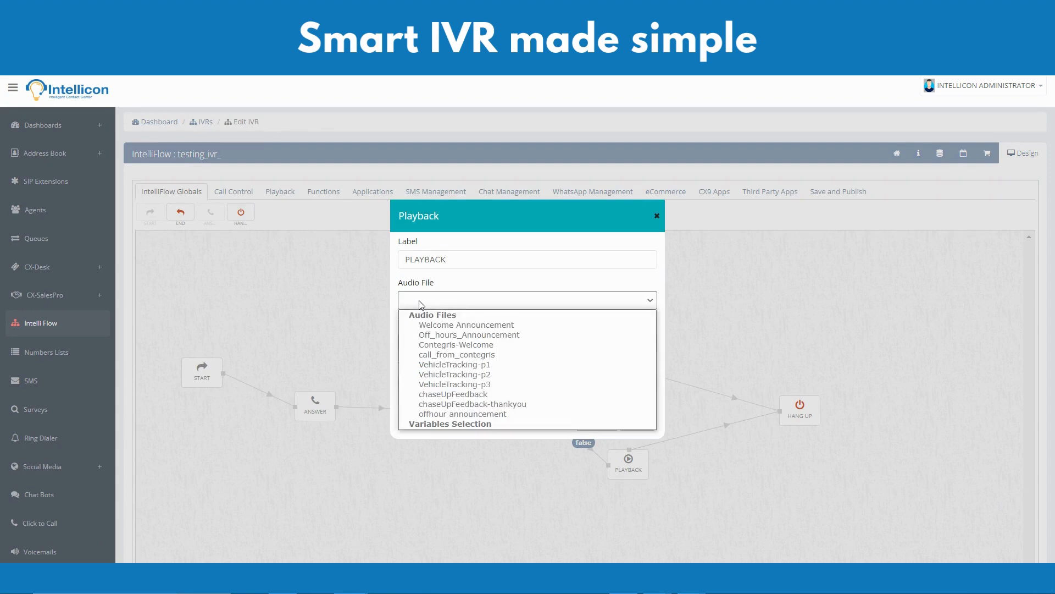
left_click(460, 415)
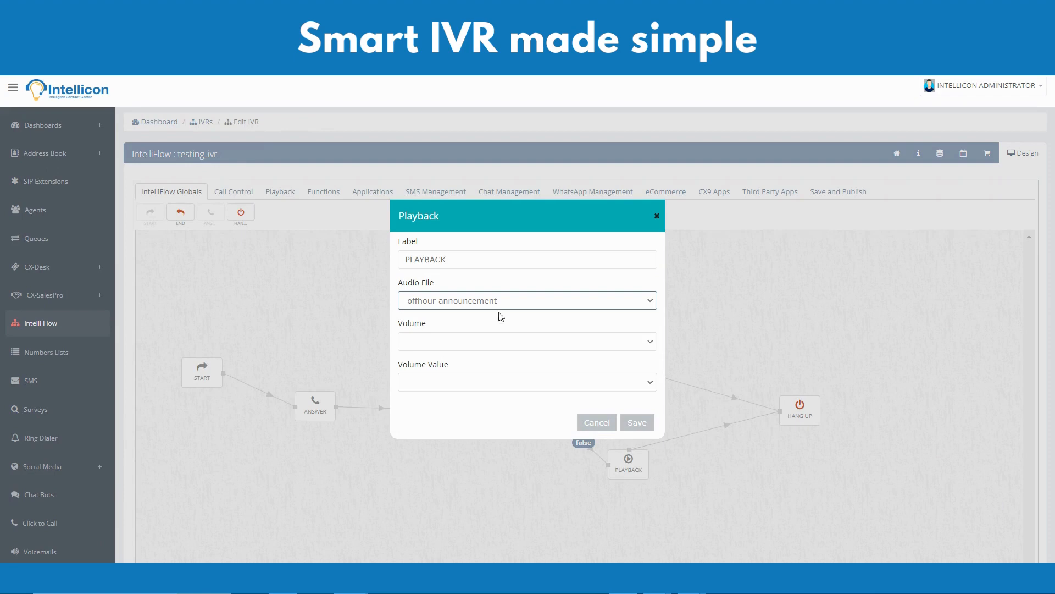
left_click(525, 336)
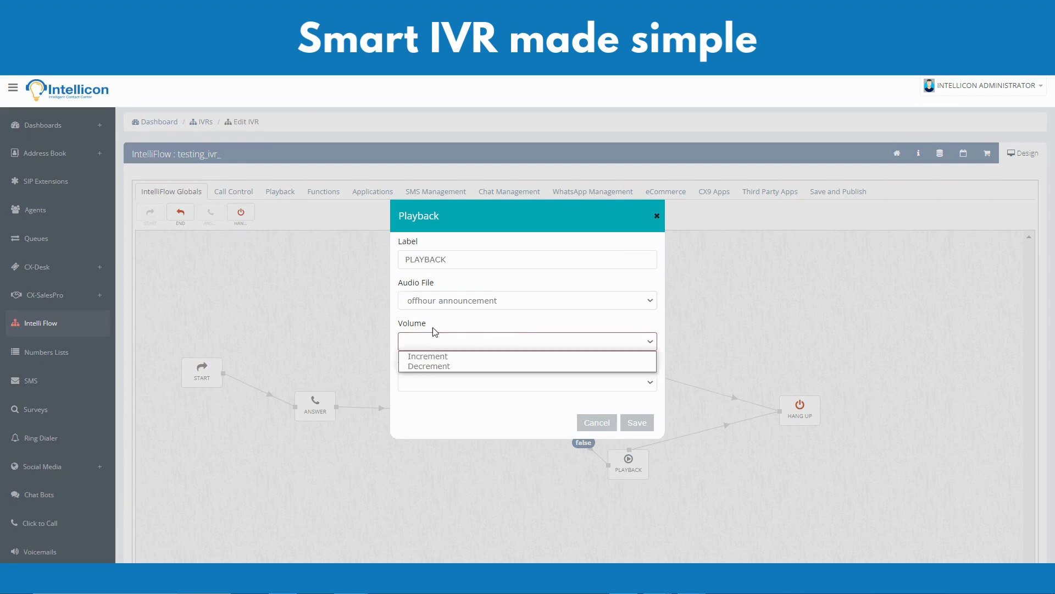
left_click(427, 355)
left_click(427, 382)
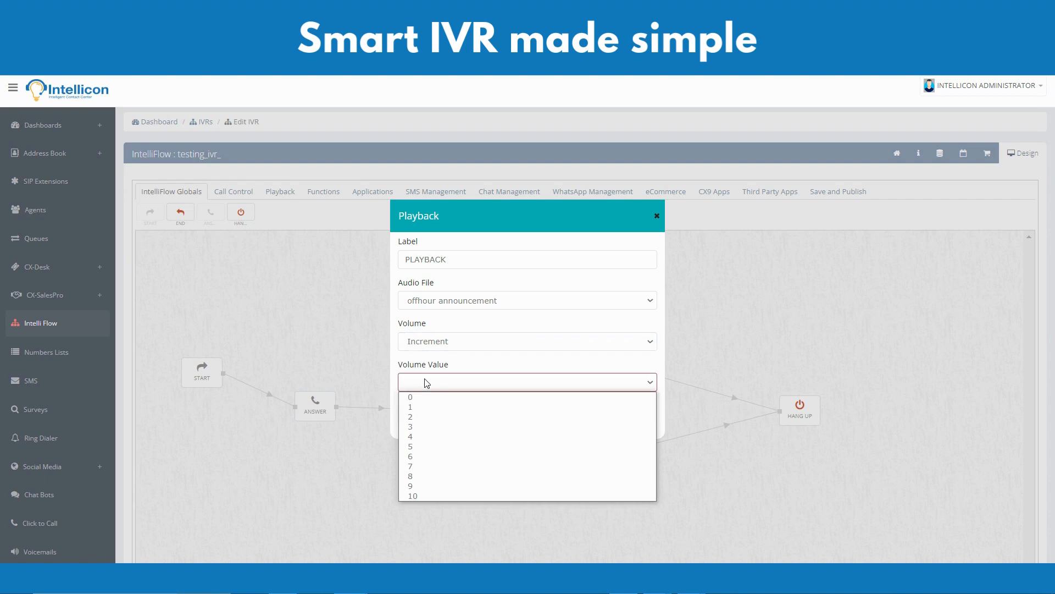
left_click(421, 438)
left_click(641, 424)
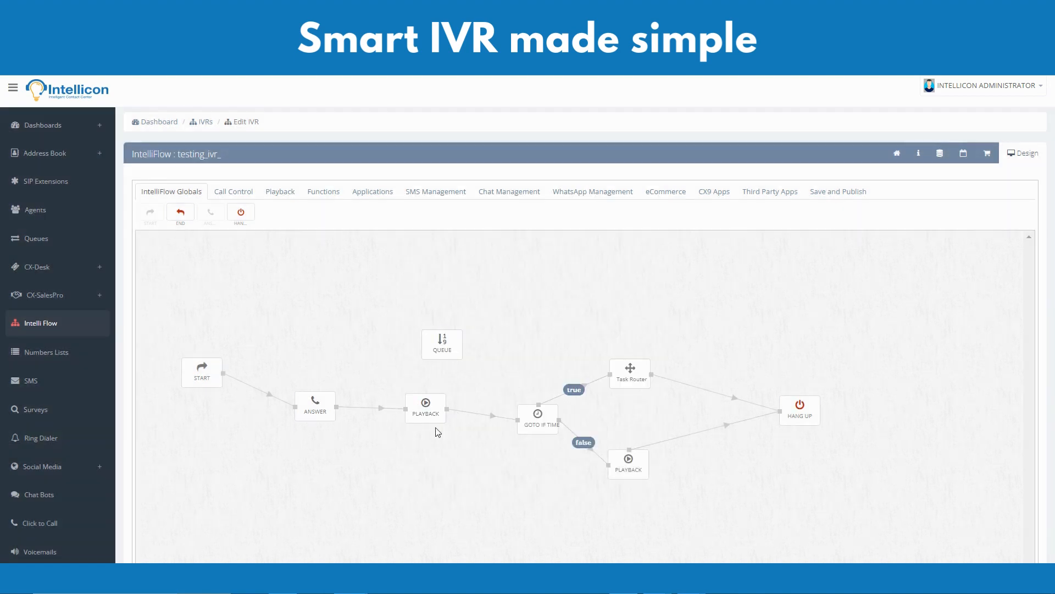
Step: Check the audio file and volume settings of the Playback block after Answer and close them by saving
double_click(429, 408)
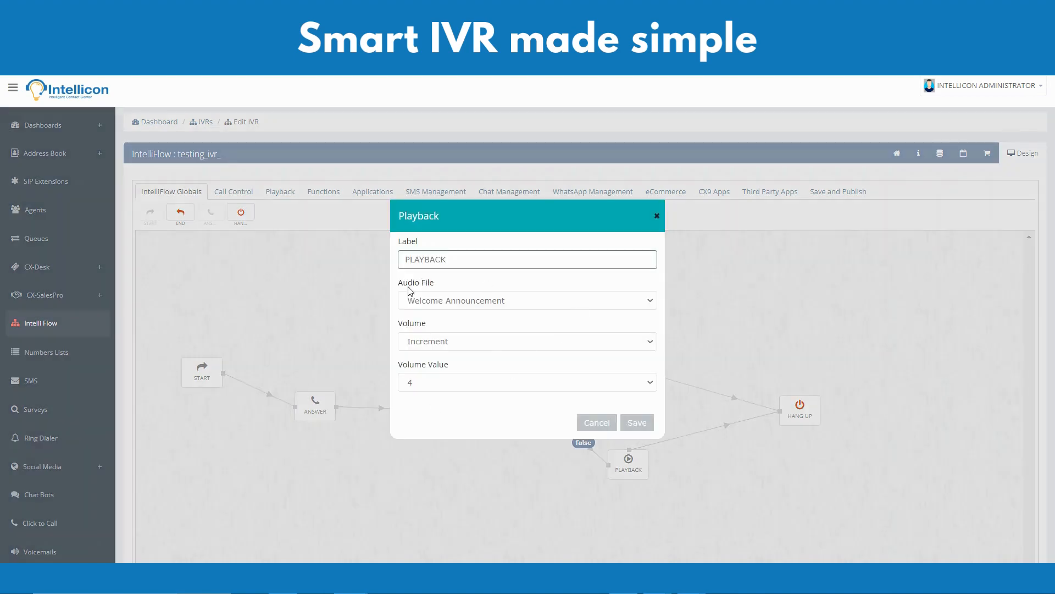
left_click(638, 422)
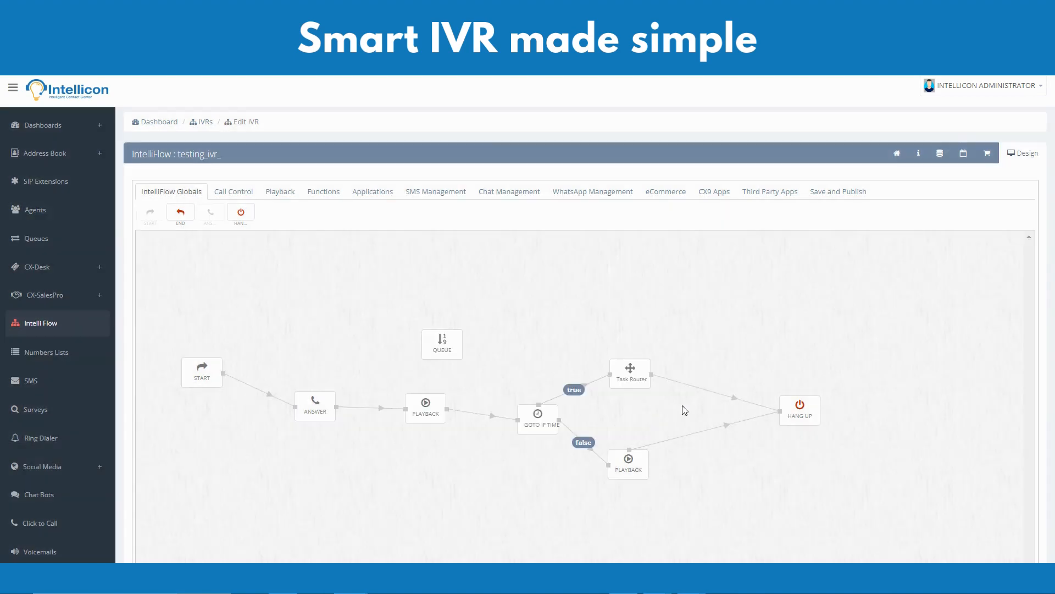
Step: Bring up the save and publish options for the testing_ivr_ flow
left_click(845, 191)
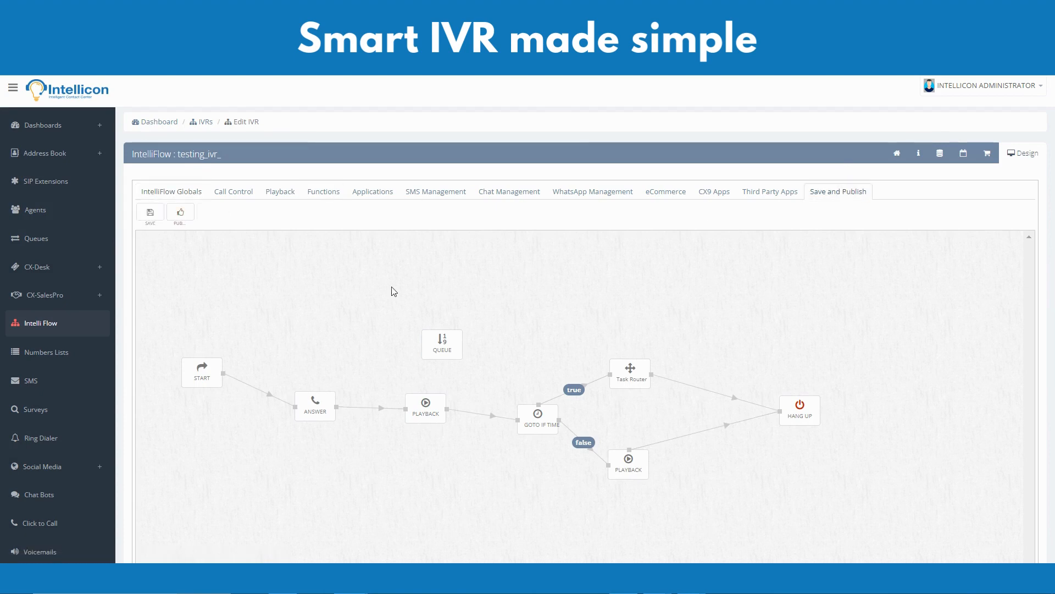